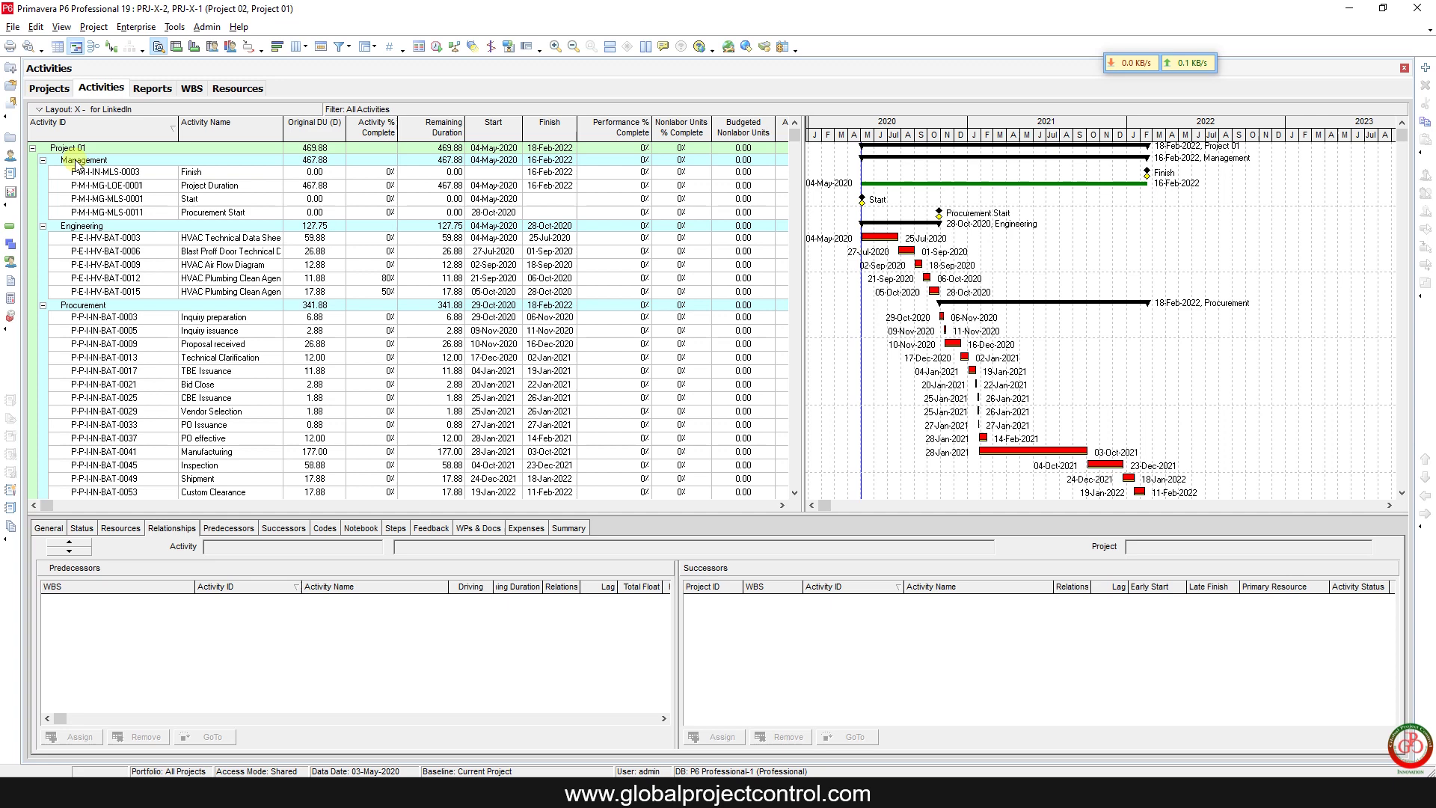
# Step: Collapse both projects' WBS bands down to WBS Level 2
pyautogui.click(62, 110)
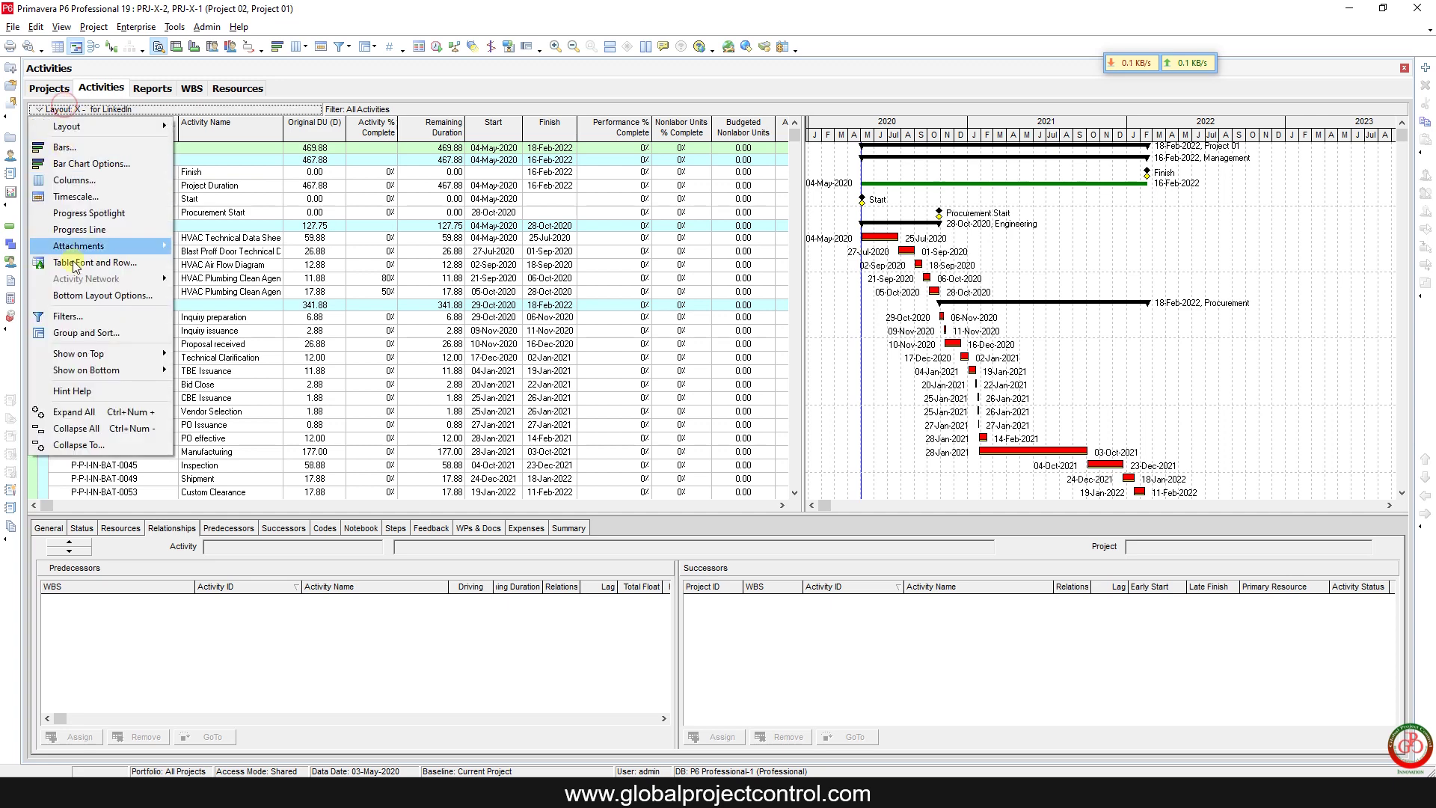
pyautogui.click(78, 444)
pyautogui.click(707, 384)
pyautogui.click(651, 404)
pyautogui.click(830, 409)
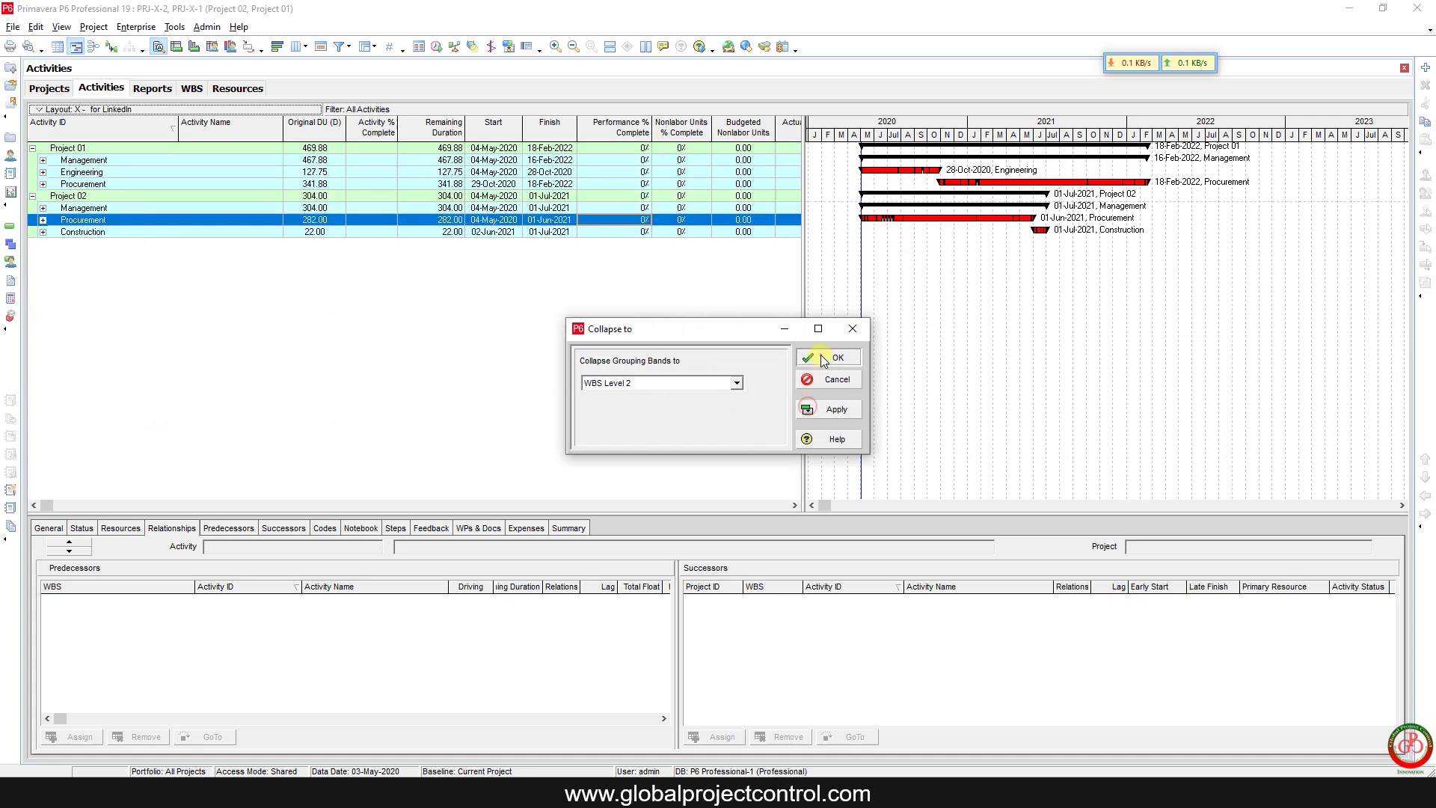
pyautogui.click(822, 357)
# Step: With the Project 02 band selected, expand all WBS bands to show every activity
pyautogui.click(106, 198)
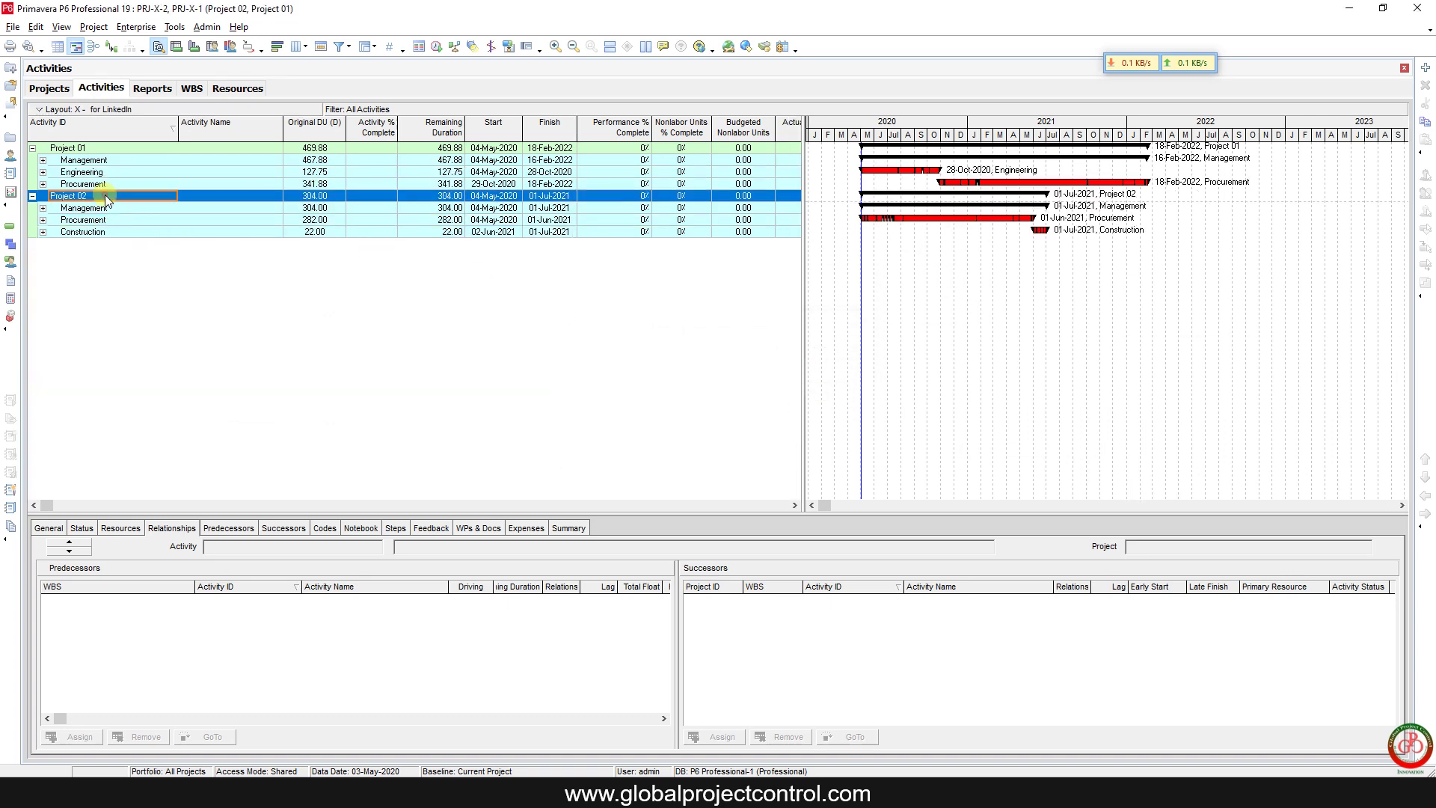
pyautogui.click(97, 149)
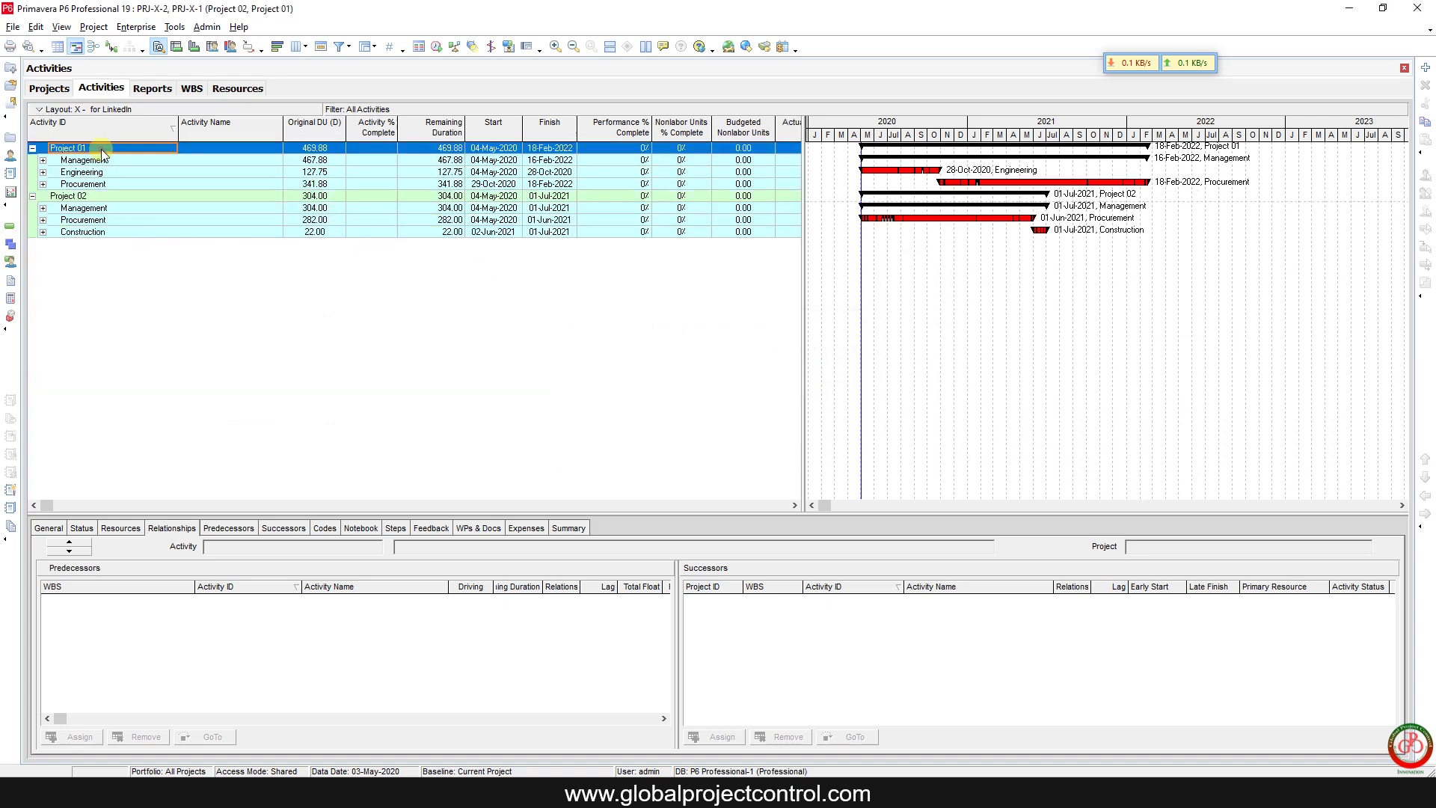
pyautogui.click(99, 197)
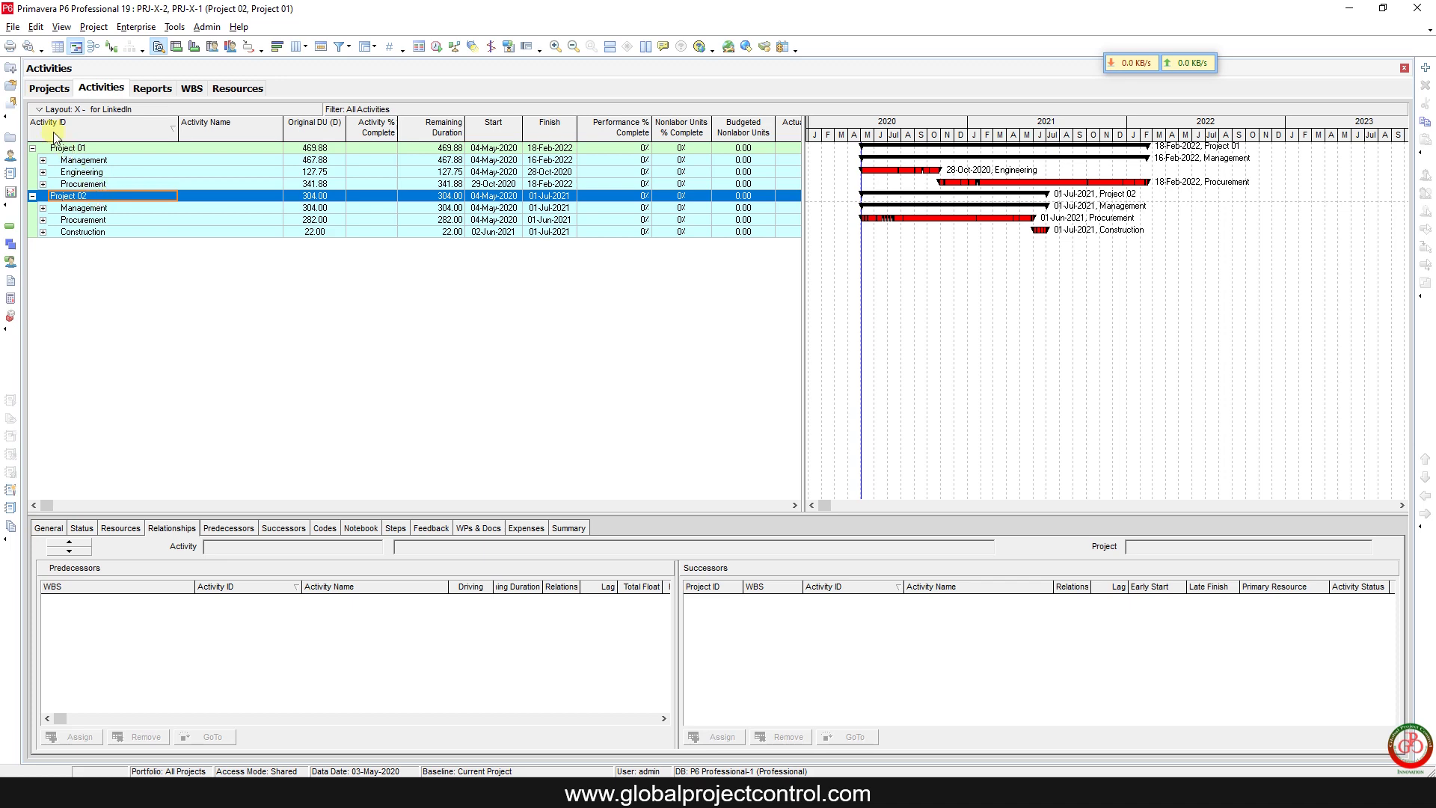
pyautogui.click(42, 110)
pyautogui.click(79, 412)
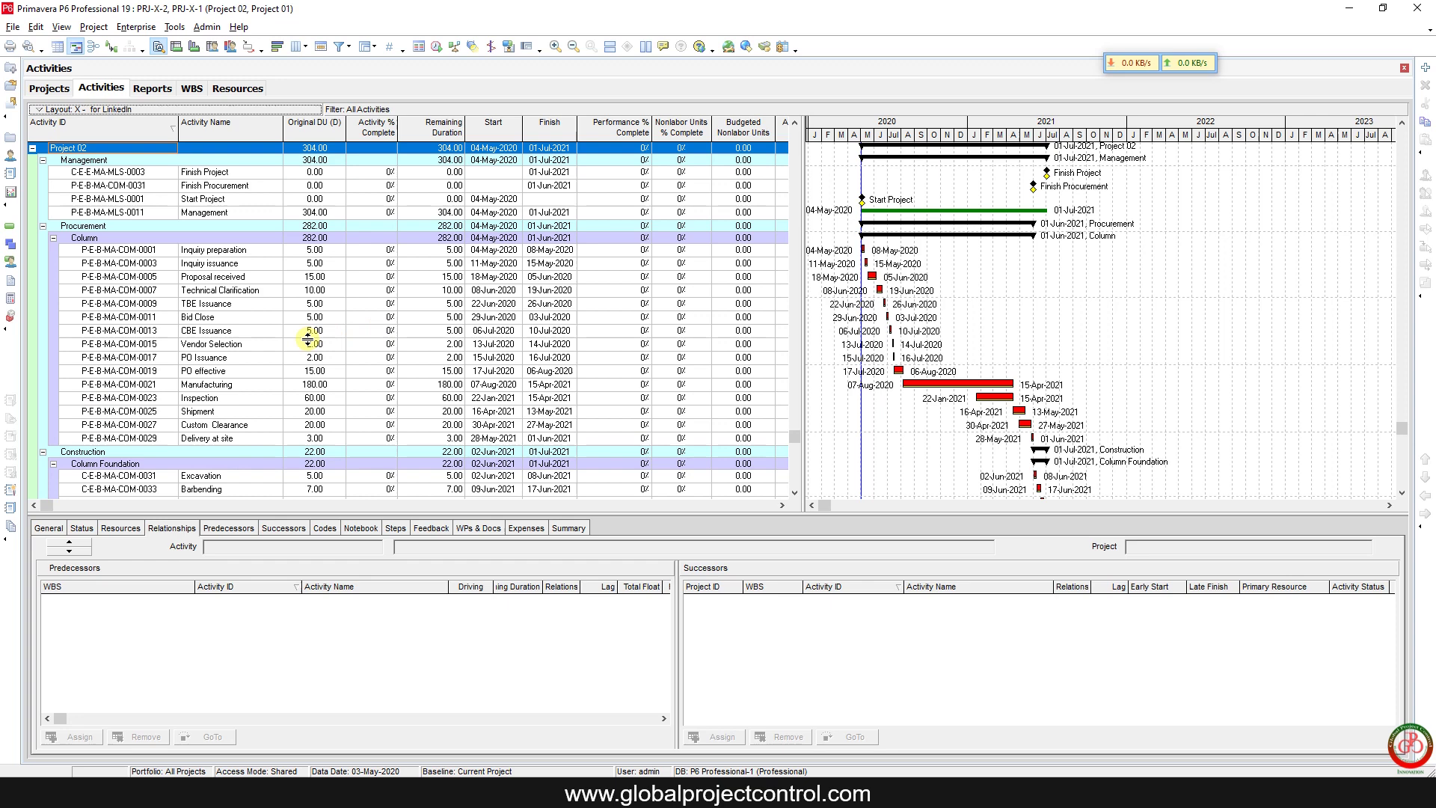
# Step: Reschedule the open projects to the 03-May-2020 data date
pyautogui.click(307, 333)
pyautogui.scroll(-1, 305, 348)
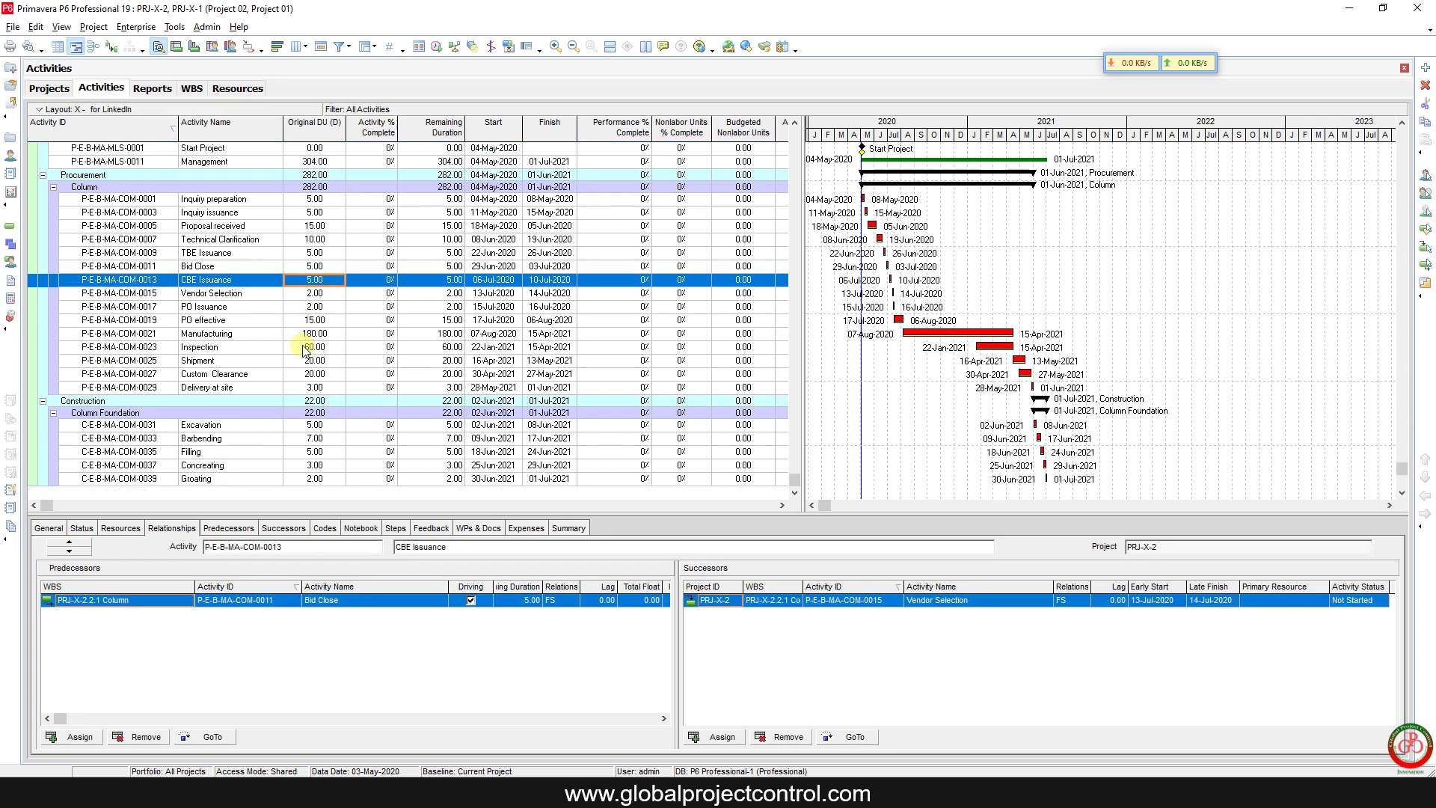
pyautogui.scroll(5, 304, 351)
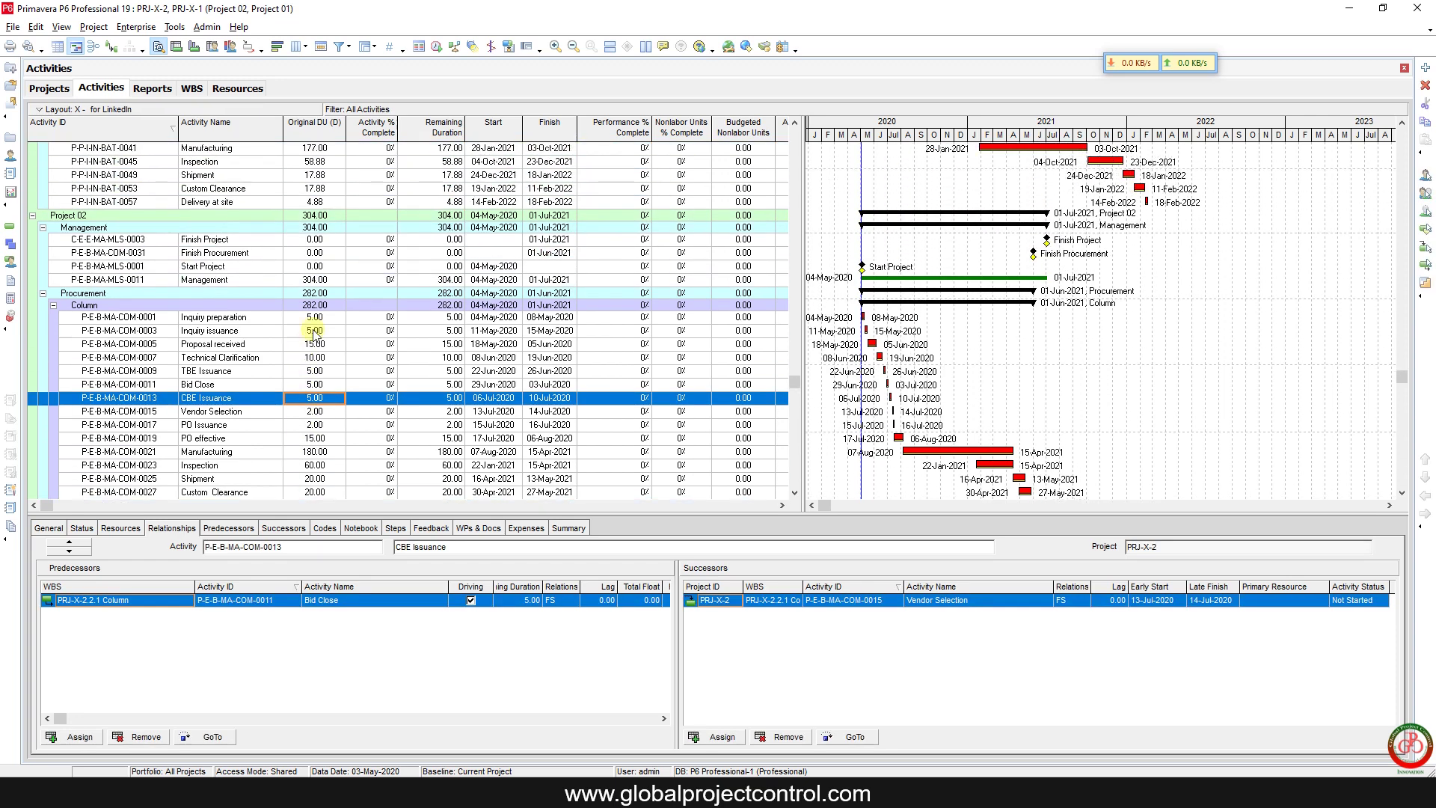
pyautogui.scroll(3, 355, 279)
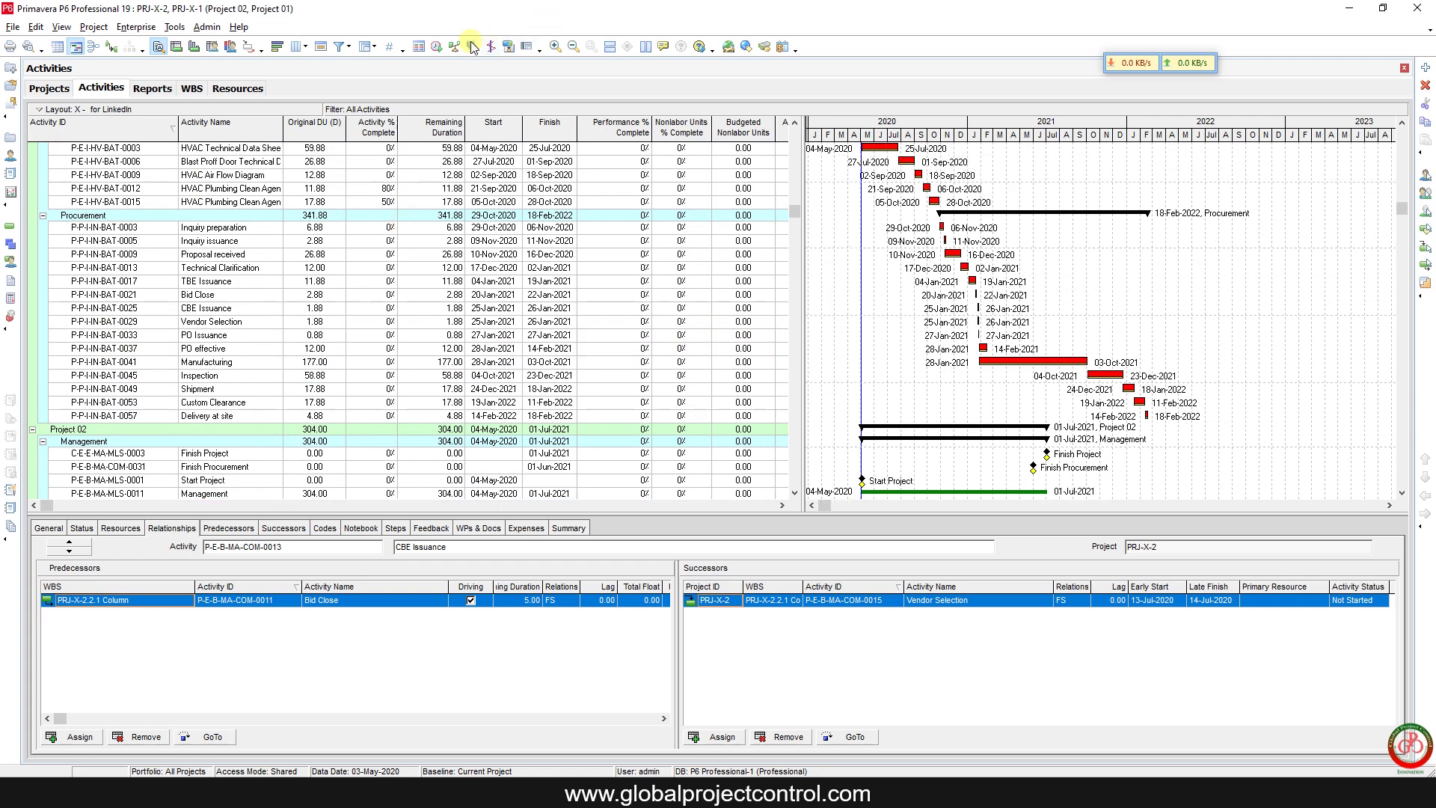
pyautogui.click(434, 48)
pyautogui.click(896, 342)
# Step: Select Excavation to show its predecessors, Delivery at site and Finish Procurement
pyautogui.click(899, 349)
pyautogui.scroll(-5, 900, 350)
pyautogui.scroll(-4, 899, 349)
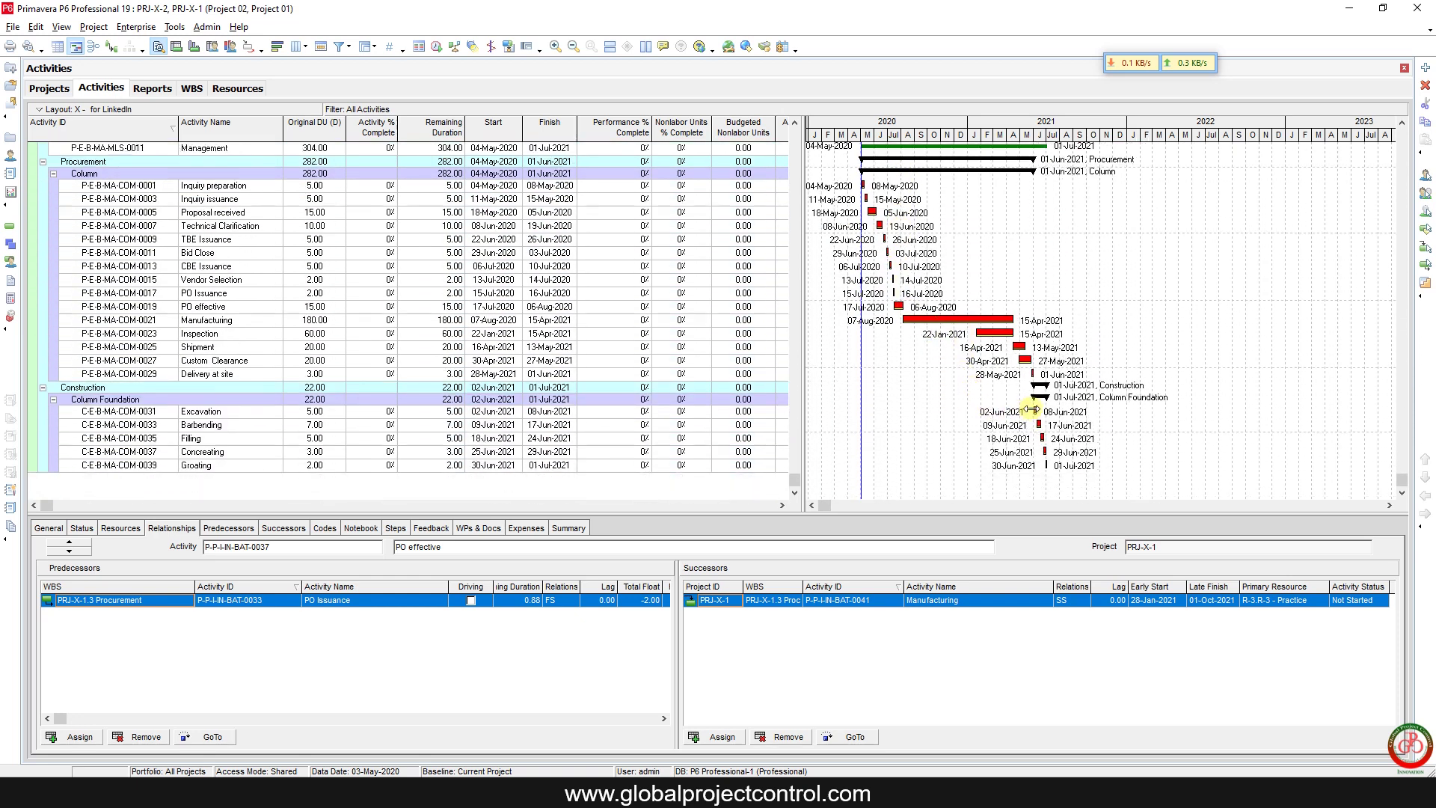
pyautogui.click(1032, 409)
pyautogui.click(207, 412)
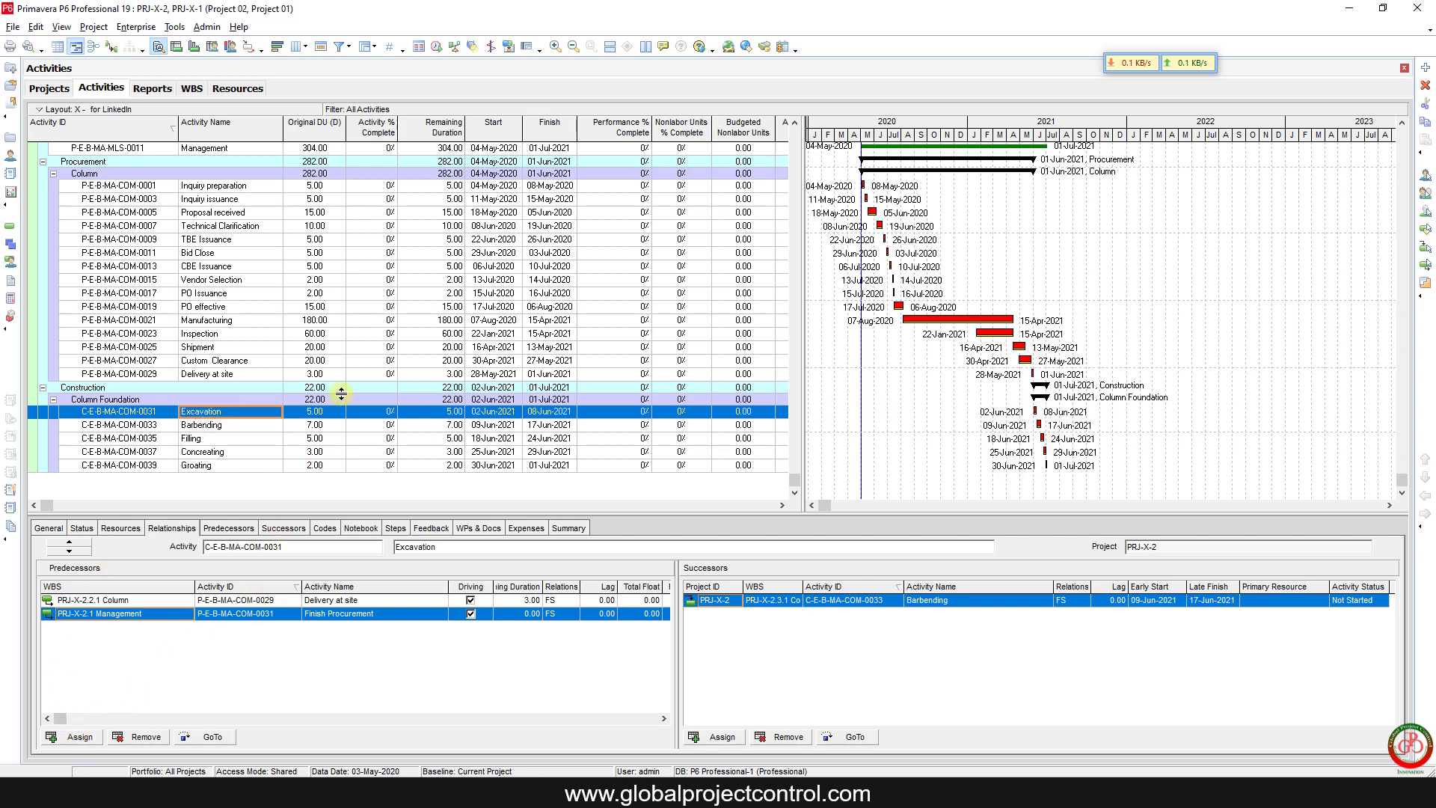
pyautogui.scroll(5, 336, 394)
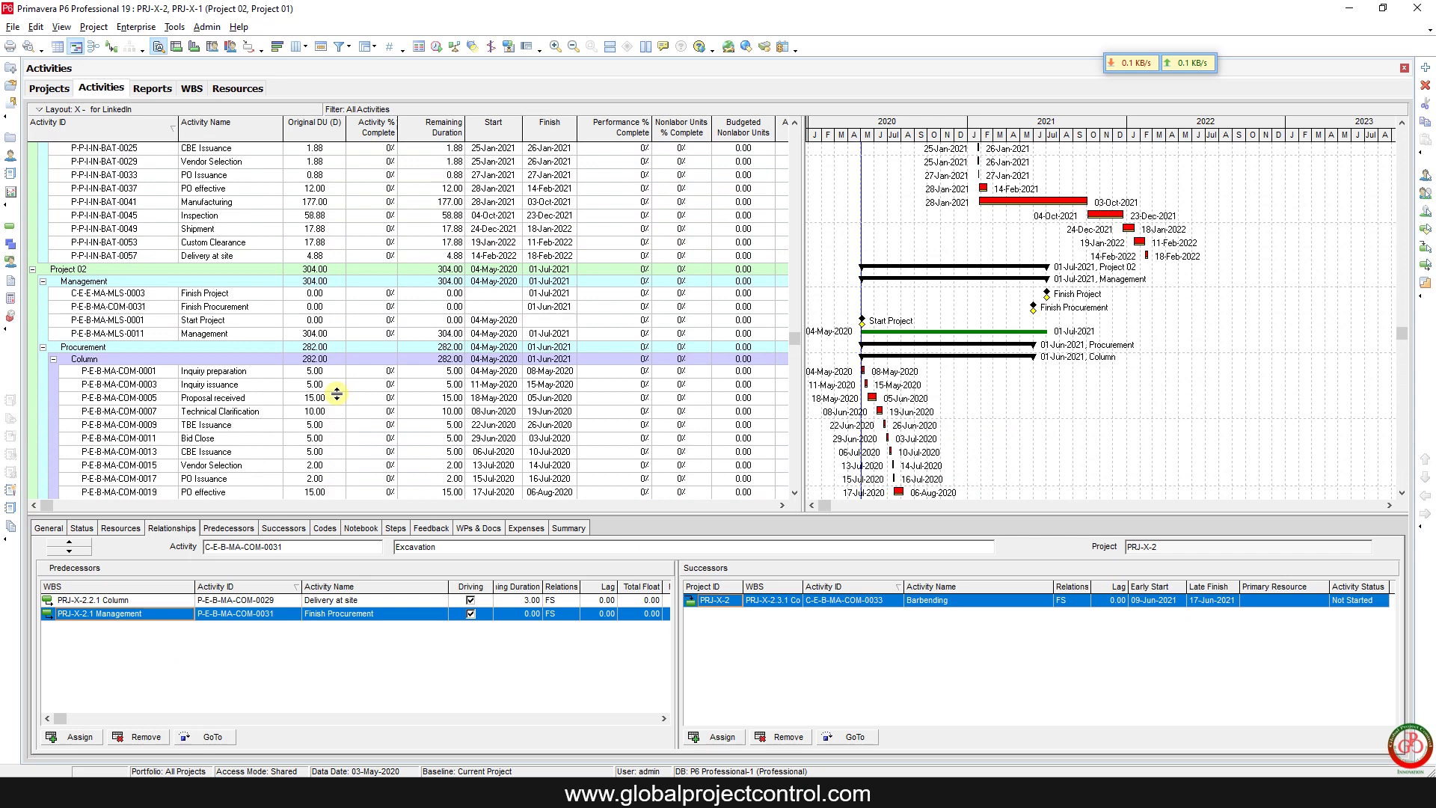
pyautogui.scroll(3, 337, 394)
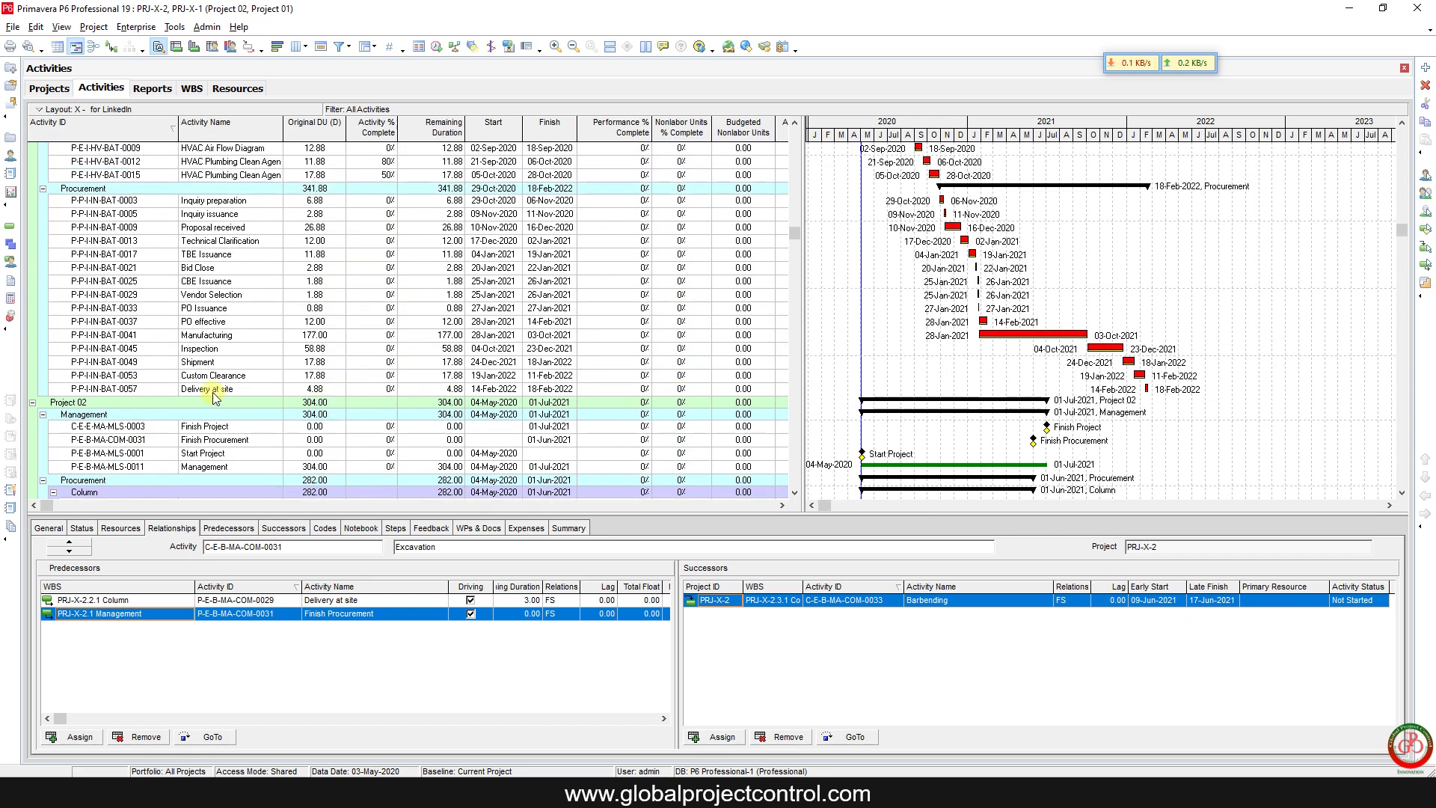
# Step: Start a new predecessor assignment for Excavation and expand Project 01's activity tree
pyautogui.click(75, 737)
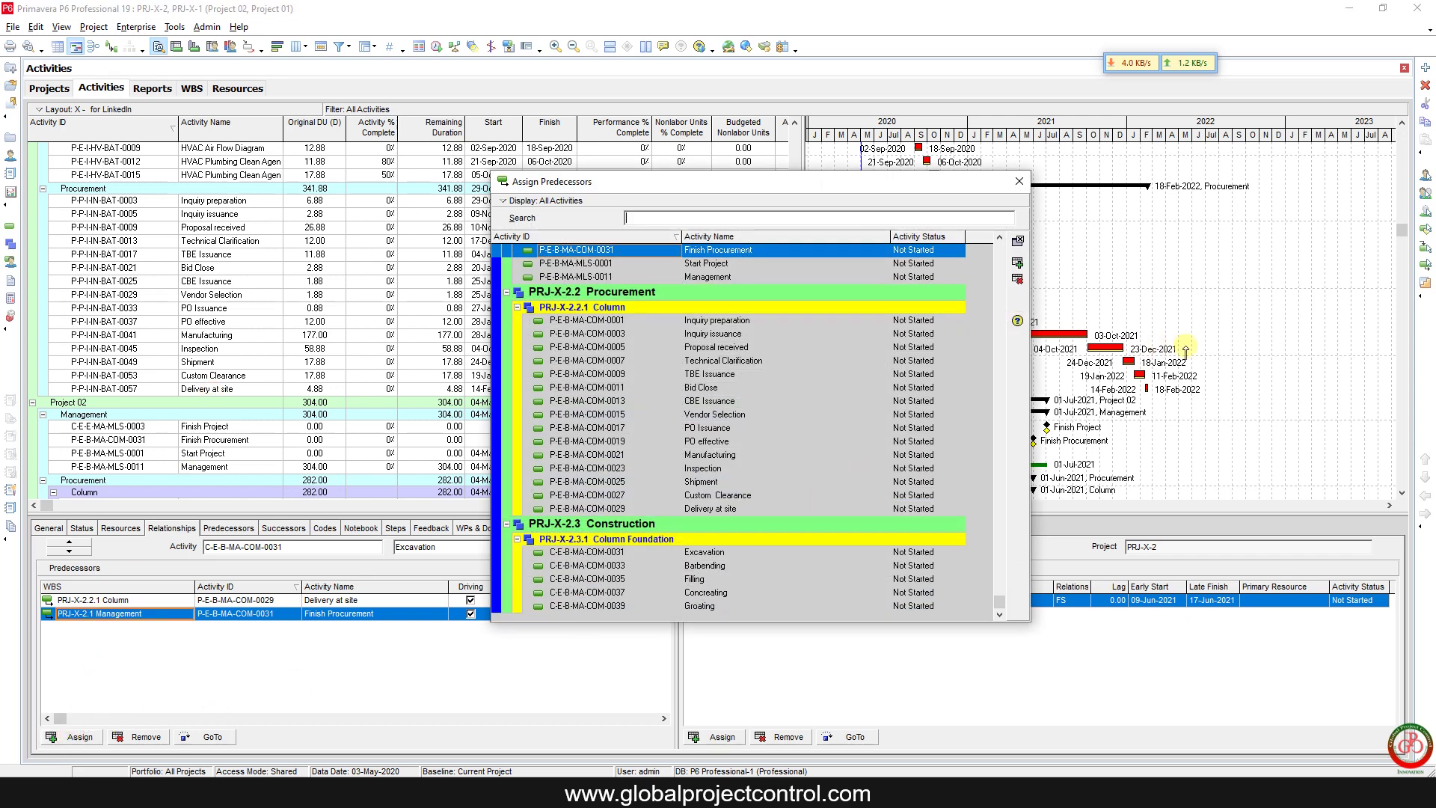
pyautogui.moveTo(999, 602); pyautogui.dragTo(985, 254)
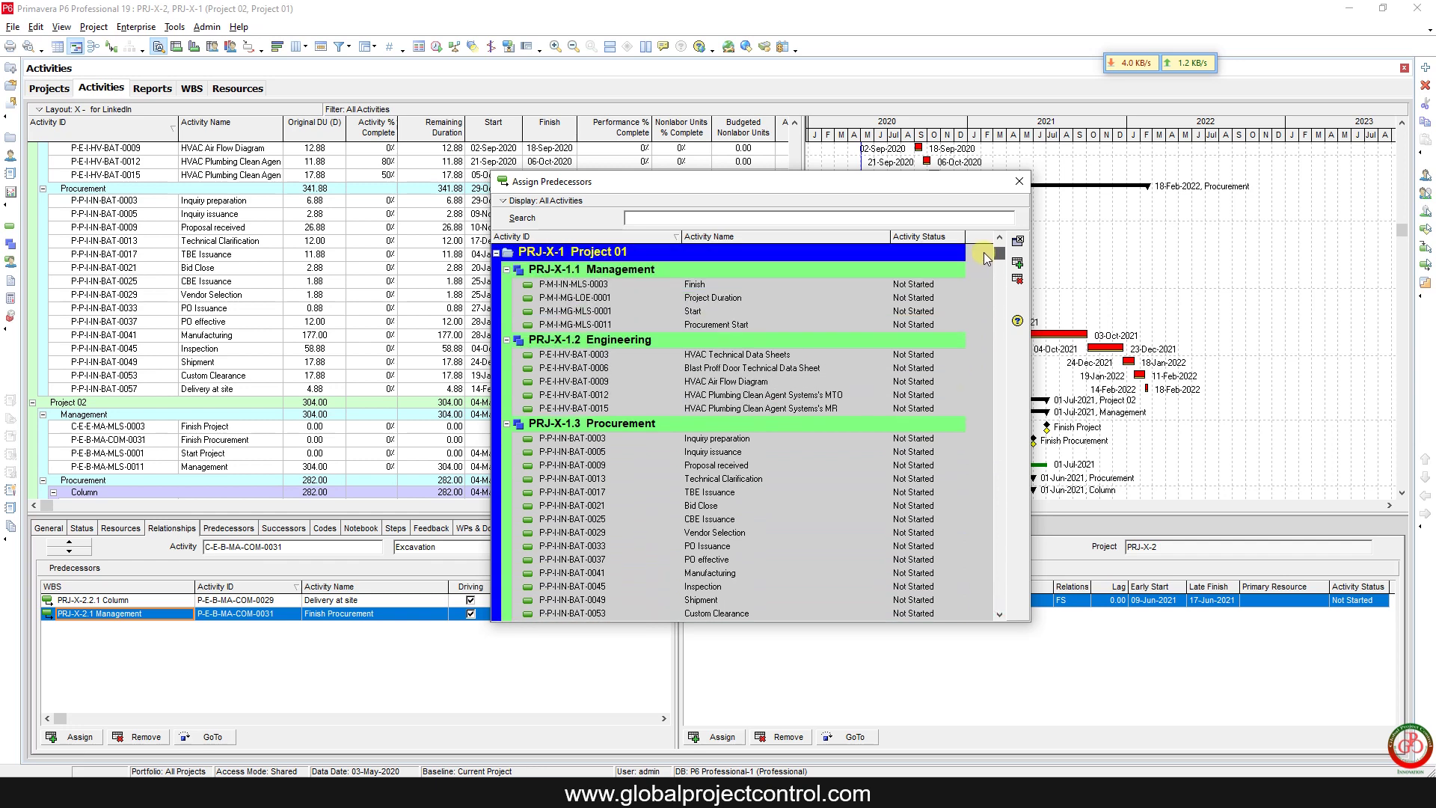
pyautogui.click(546, 252)
pyautogui.click(496, 252)
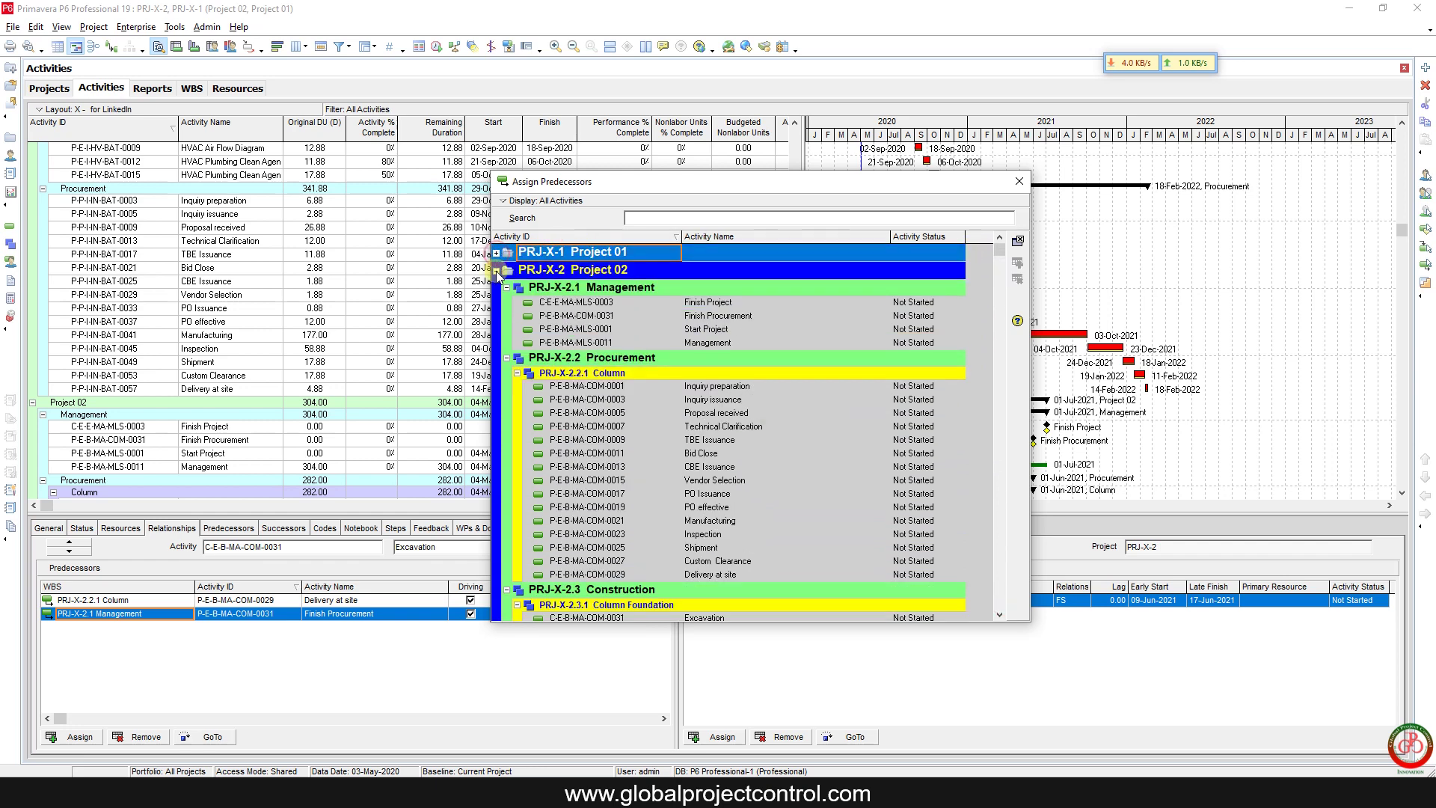
pyautogui.click(496, 271)
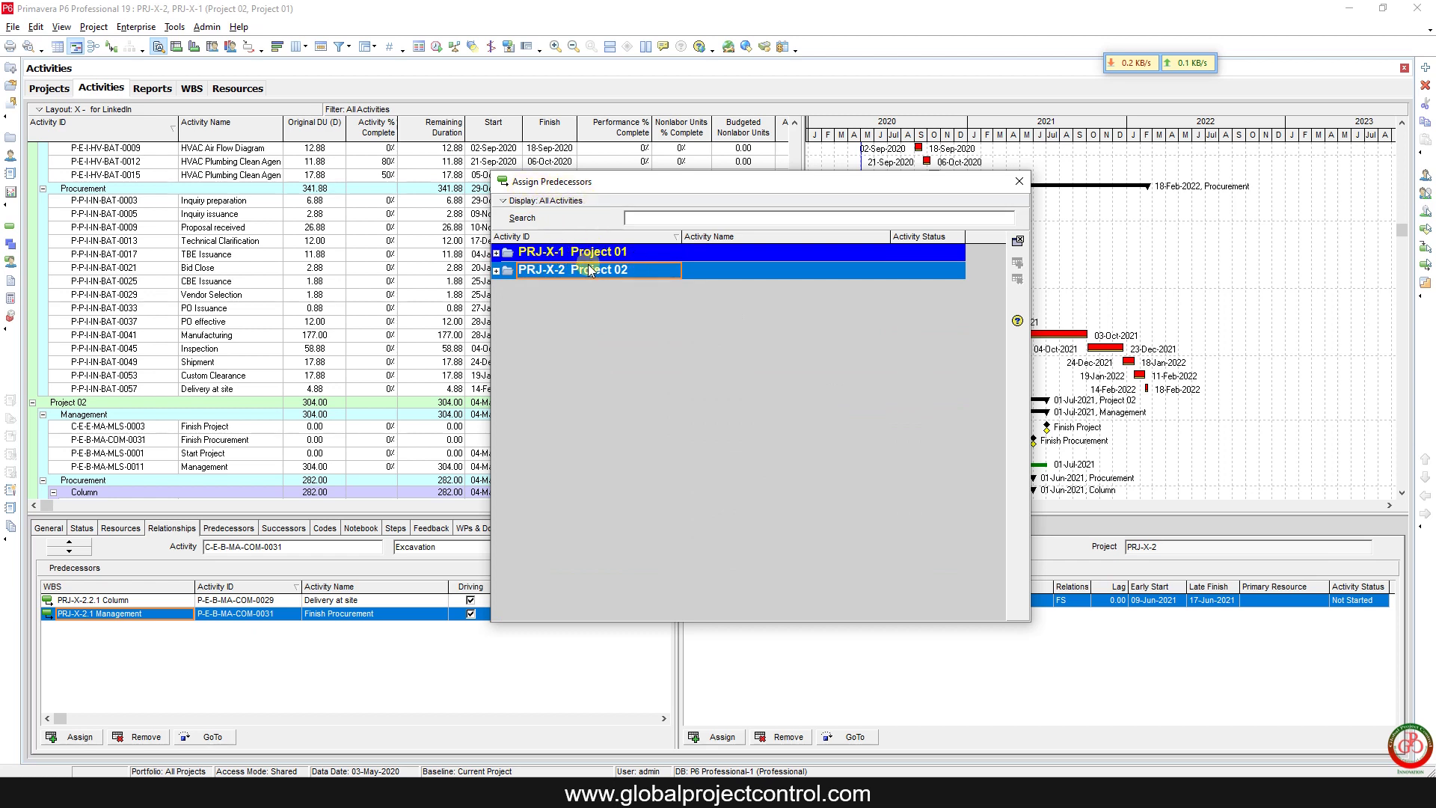
pyautogui.click(495, 271)
pyautogui.scroll(1, 518, 294)
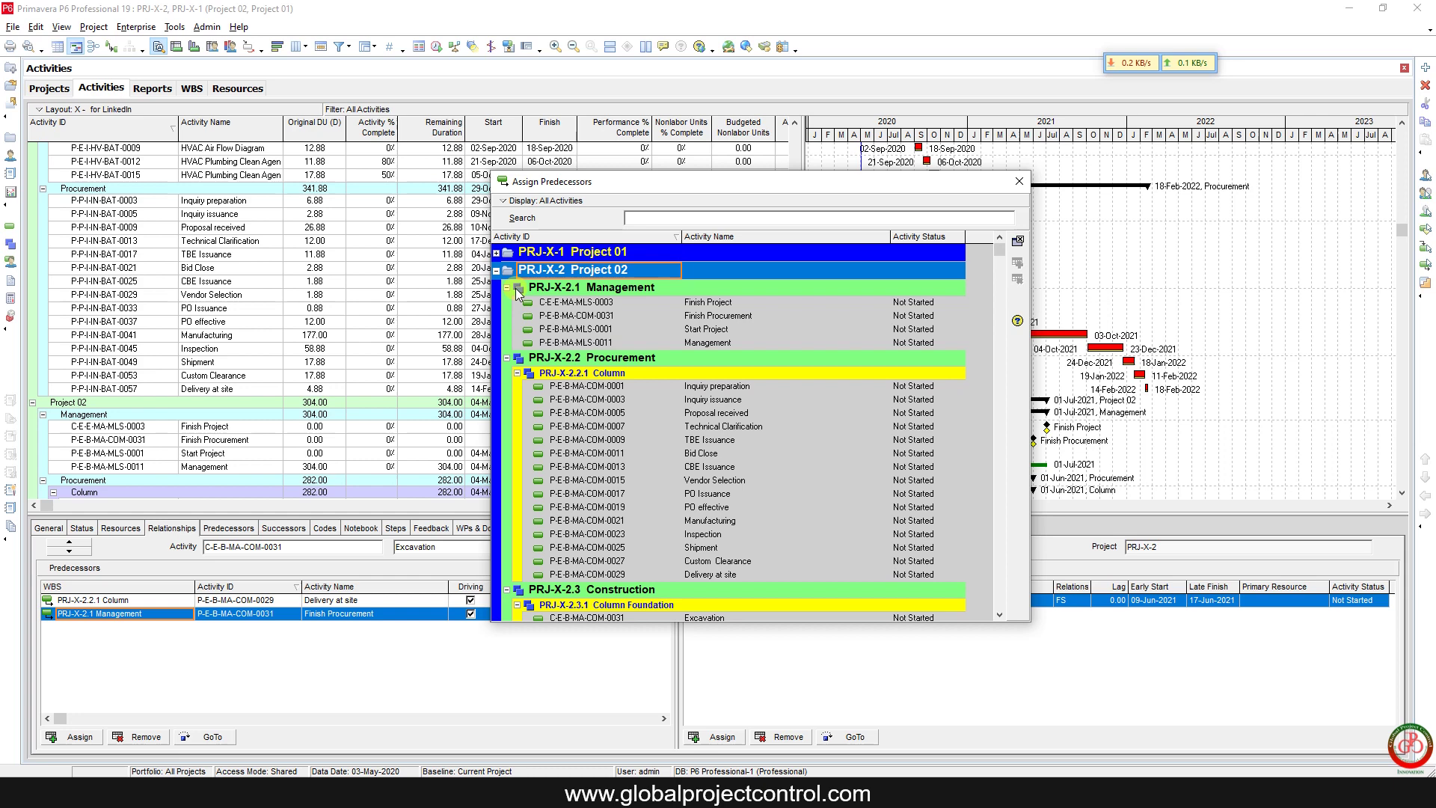
pyautogui.click(496, 253)
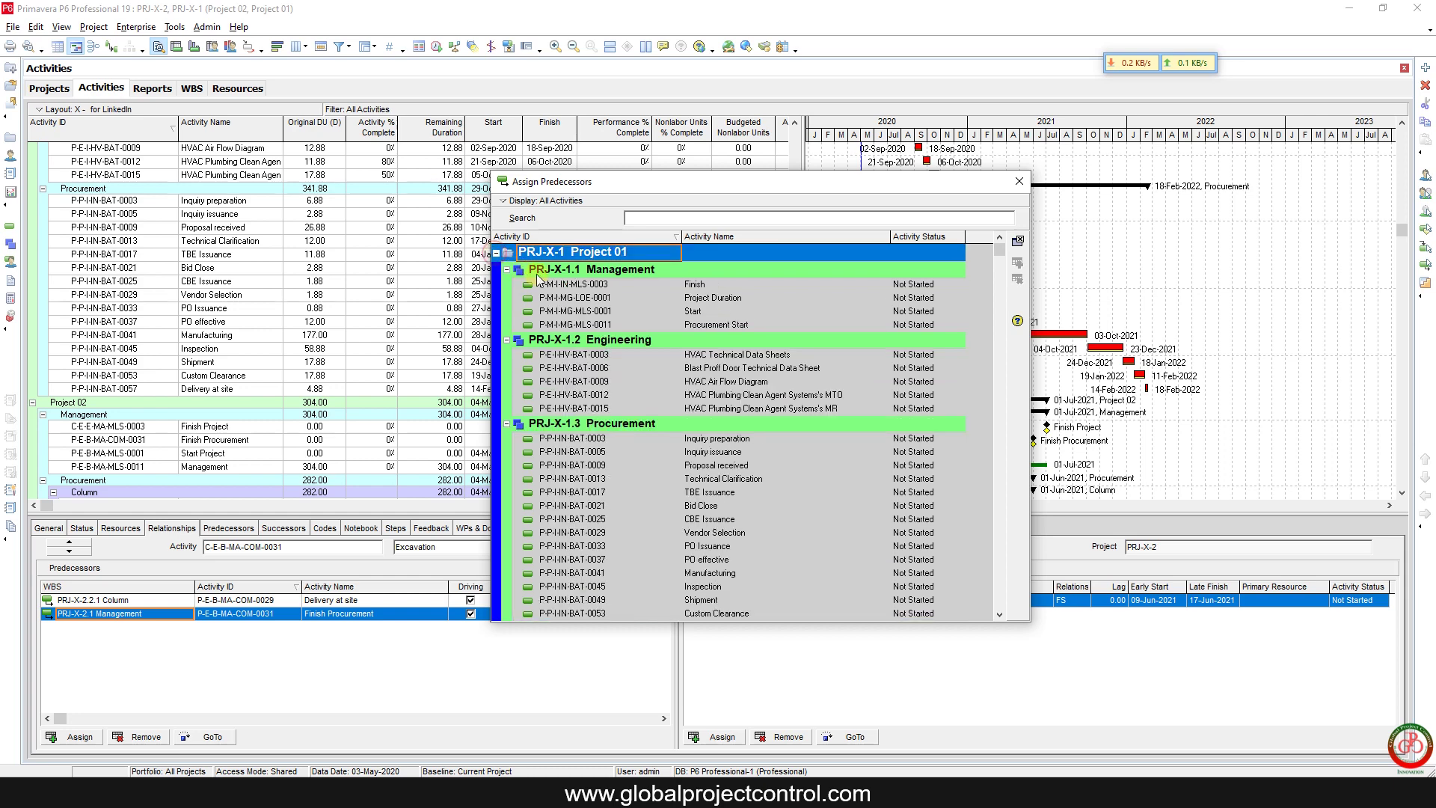
pyautogui.click(562, 274)
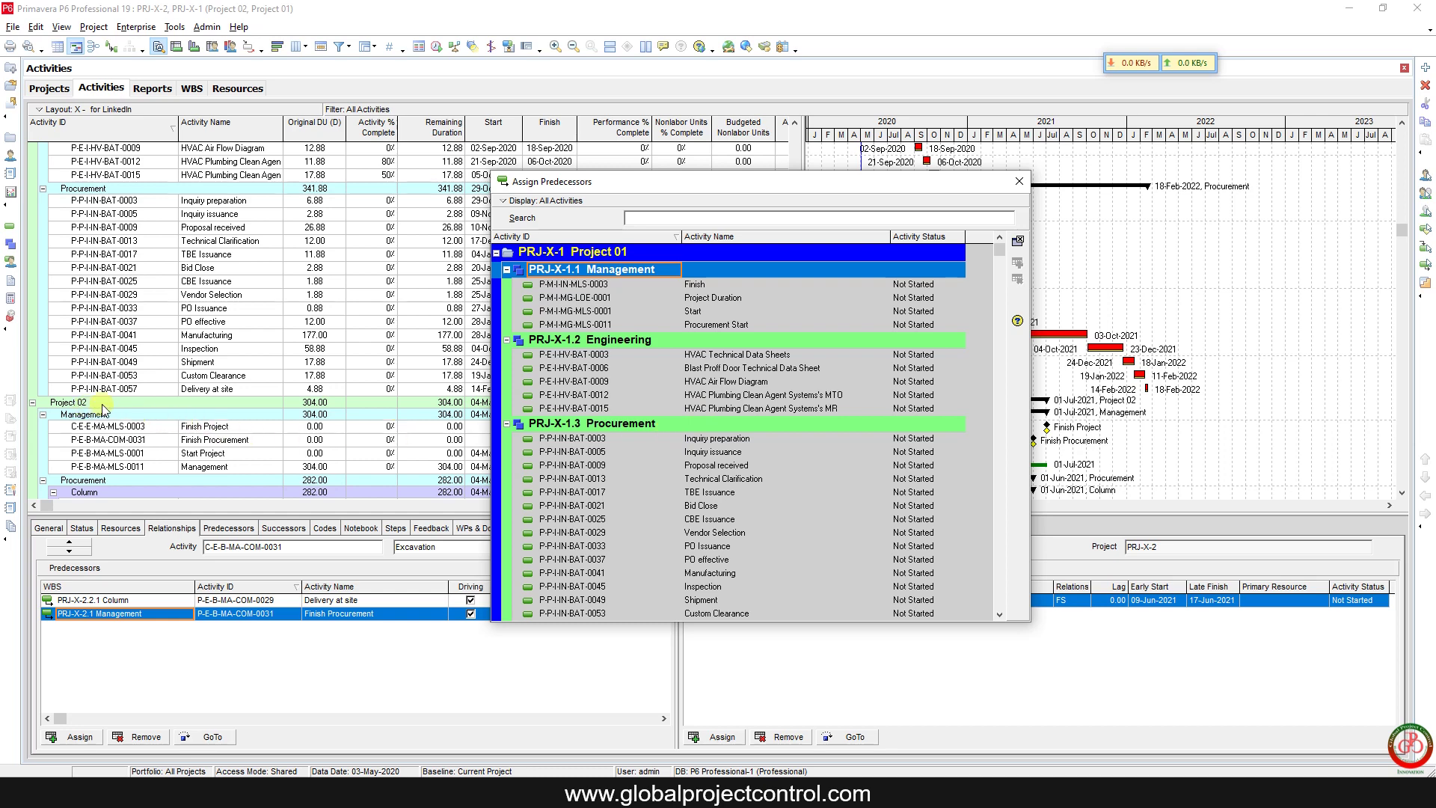
# Step: Assign Project 01's Delivery at site (P-P-I-IN-BAT-0057) as Excavation's predecessor
pyautogui.click(626, 409)
pyautogui.scroll(-2, 751, 450)
pyautogui.scroll(-2, 751, 450)
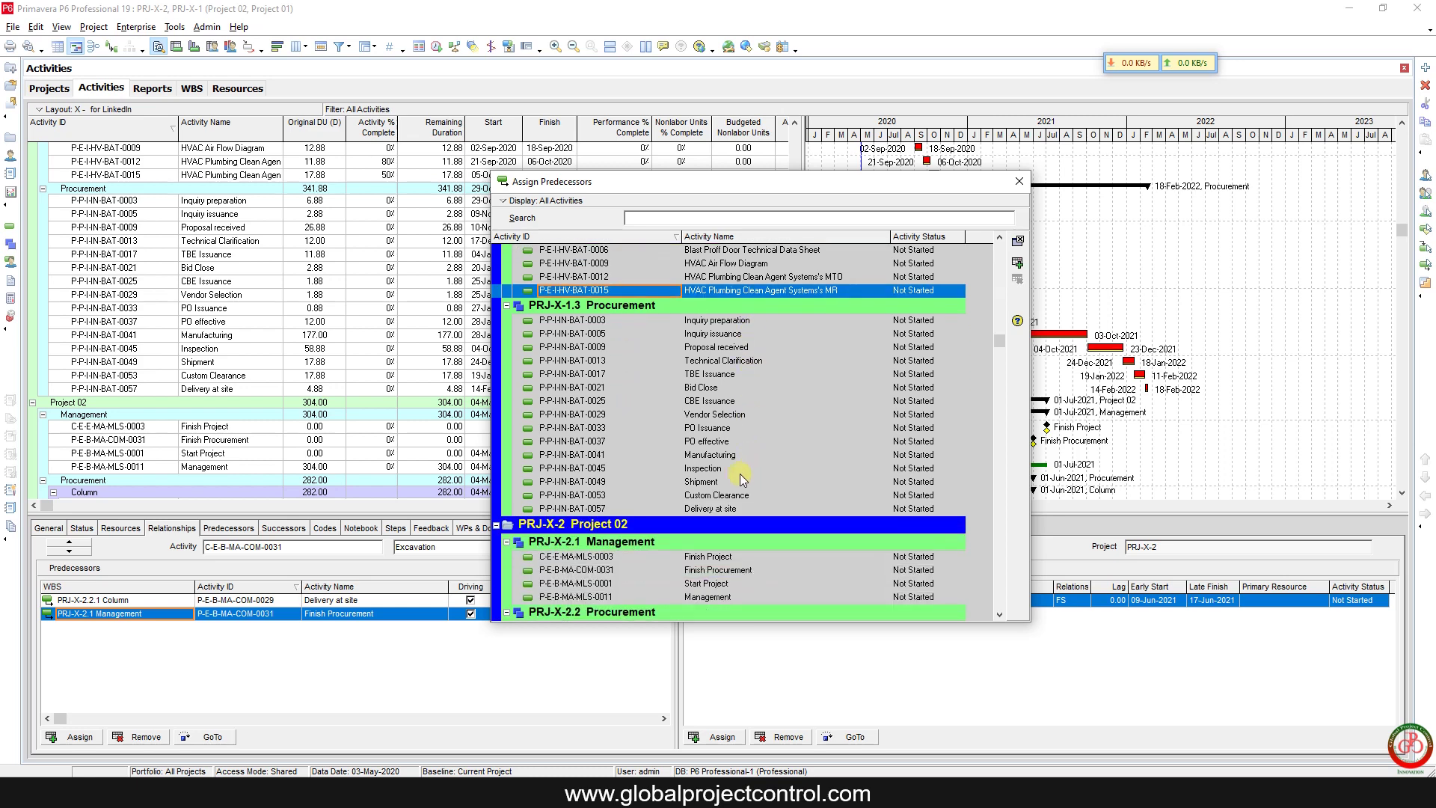
pyautogui.click(708, 509)
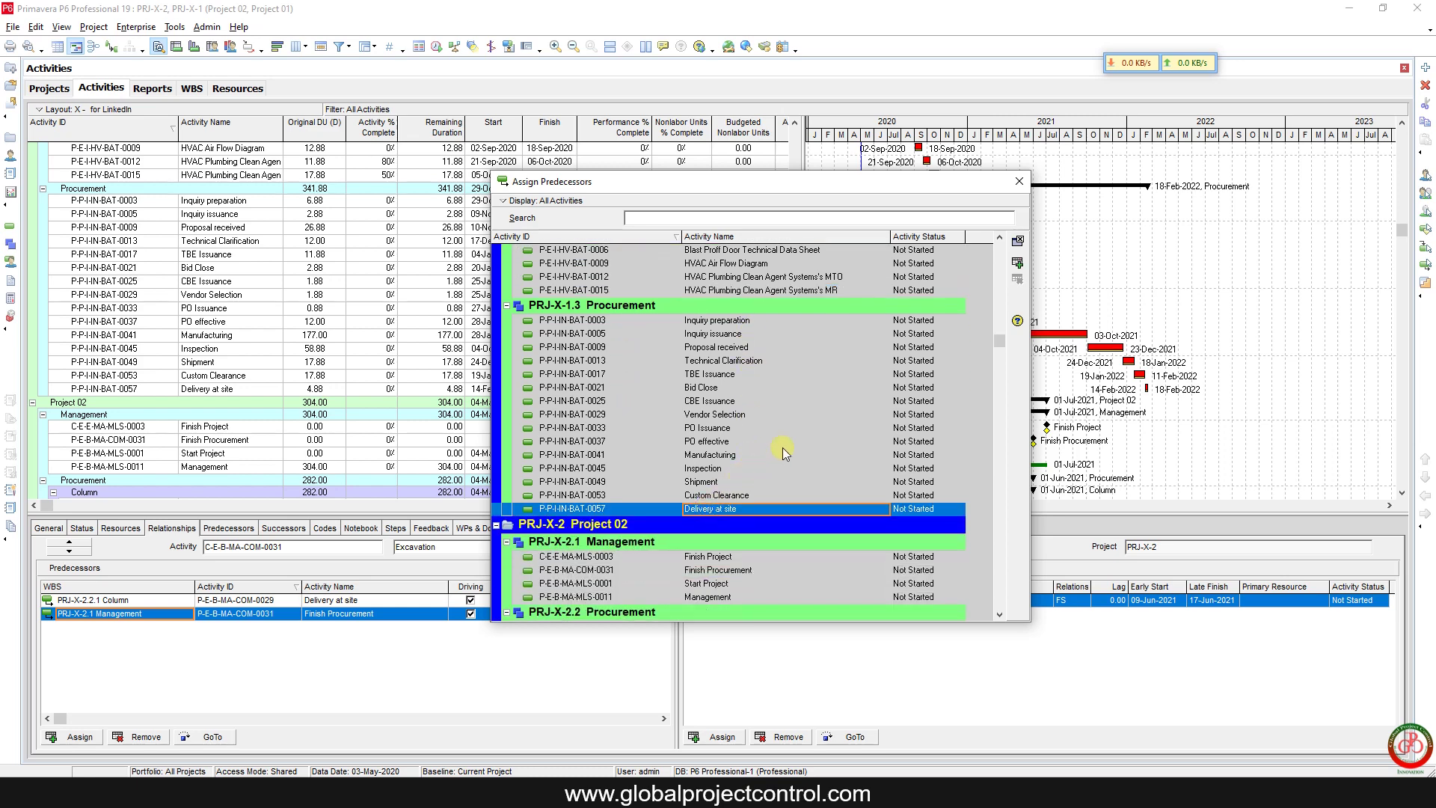
pyautogui.click(1017, 264)
pyautogui.click(1017, 263)
pyautogui.click(1017, 240)
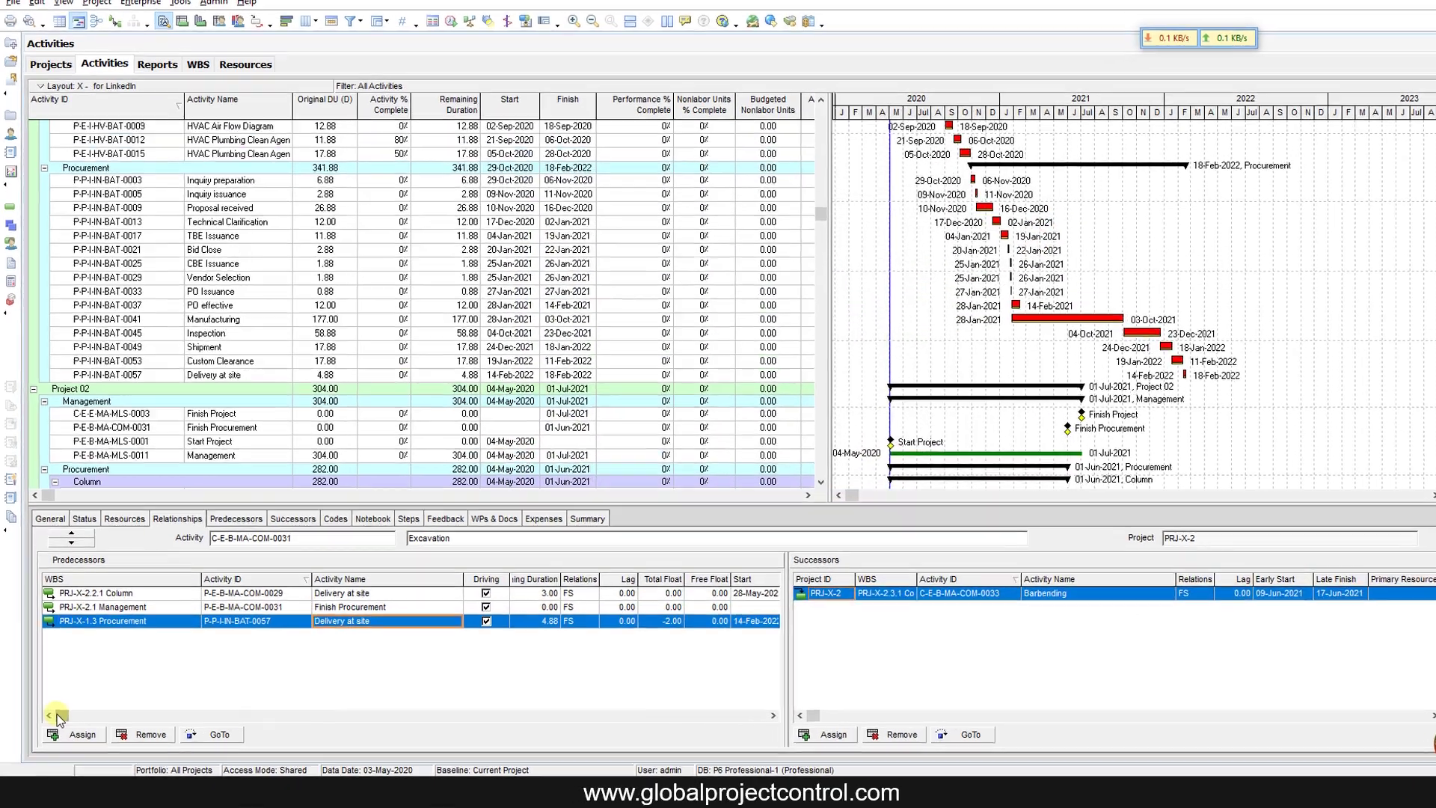
pyautogui.click(322, 627)
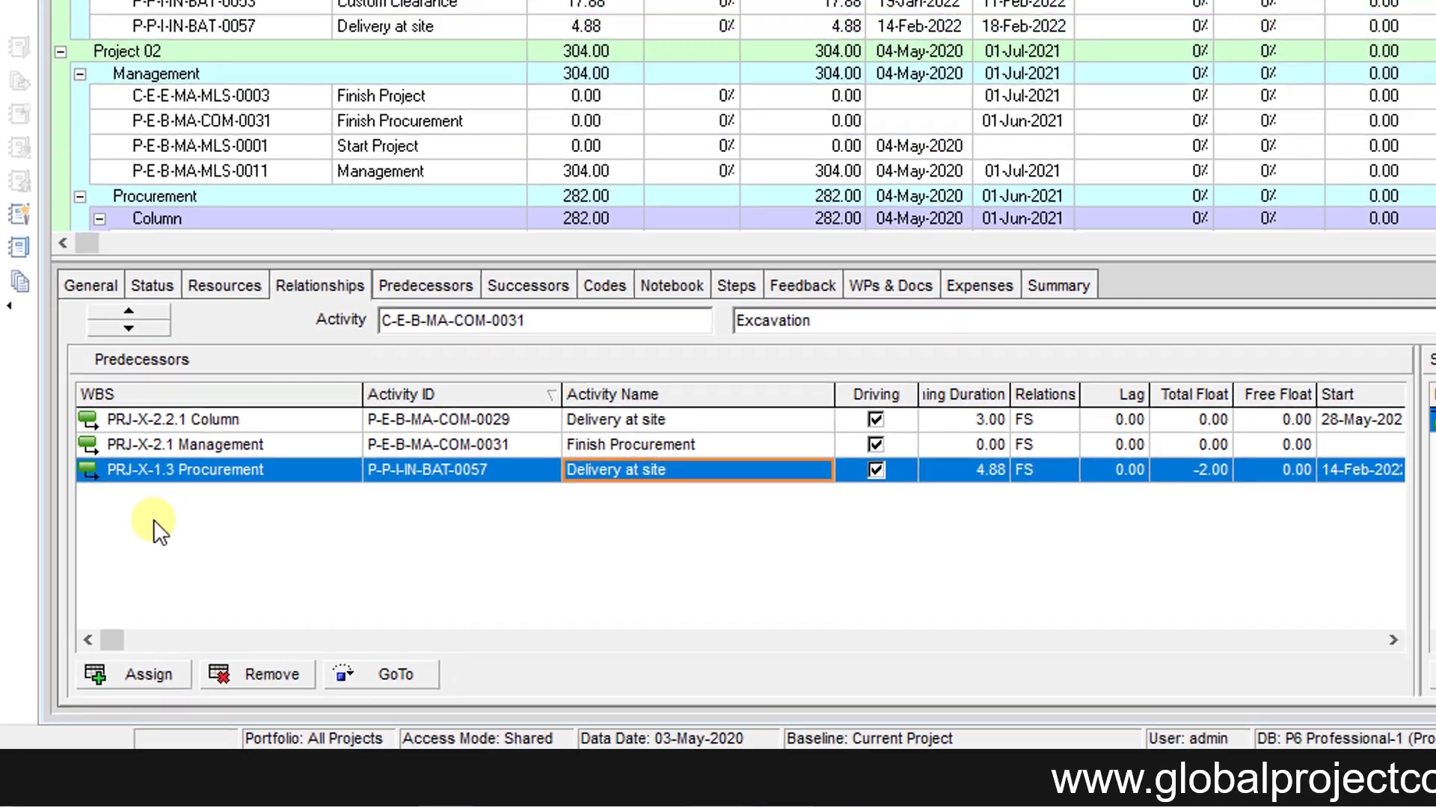
# Step: Add Project ID from the General group as the first predecessor column, showing PRJ-X-1
pyautogui.rightClick(184, 467)
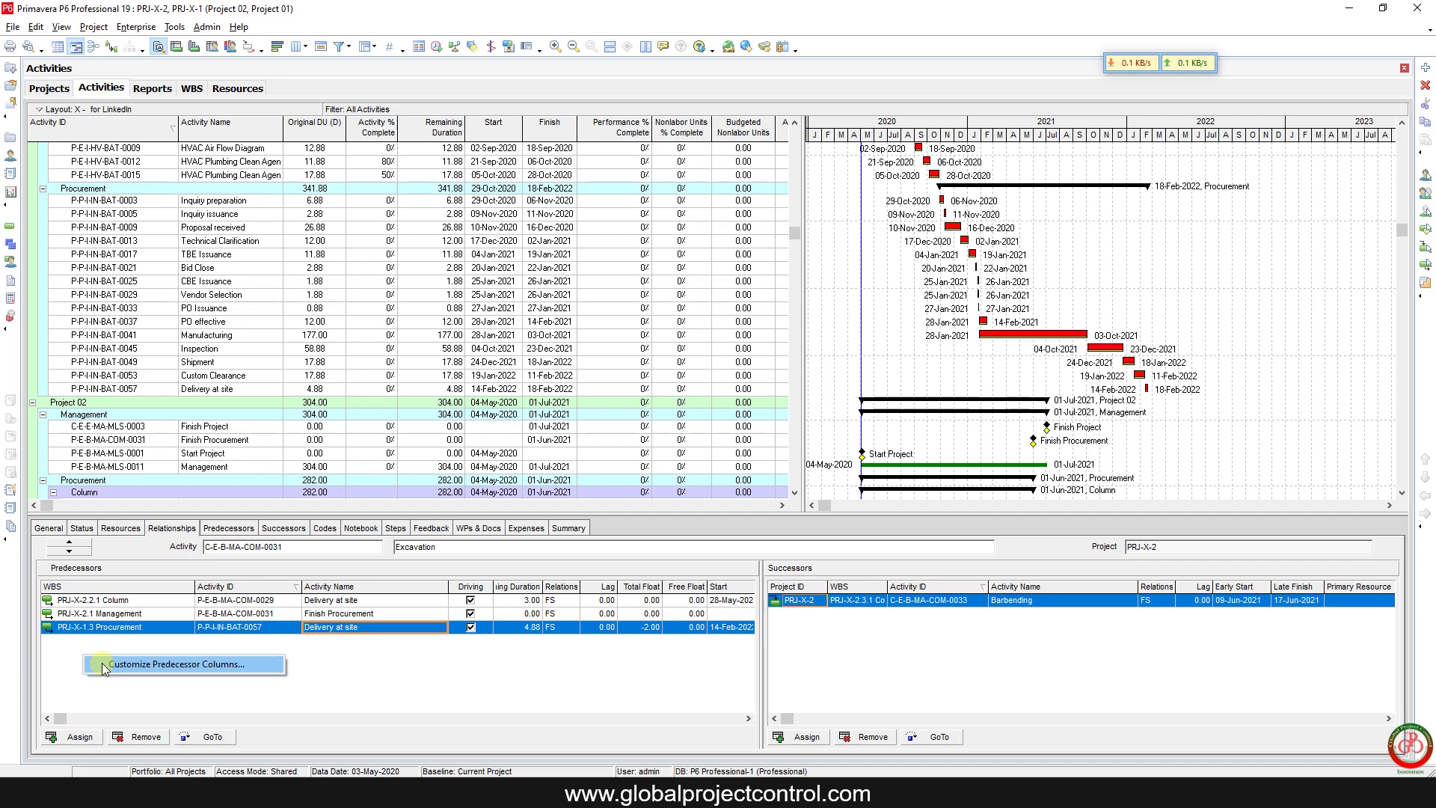
pyautogui.click(150, 664)
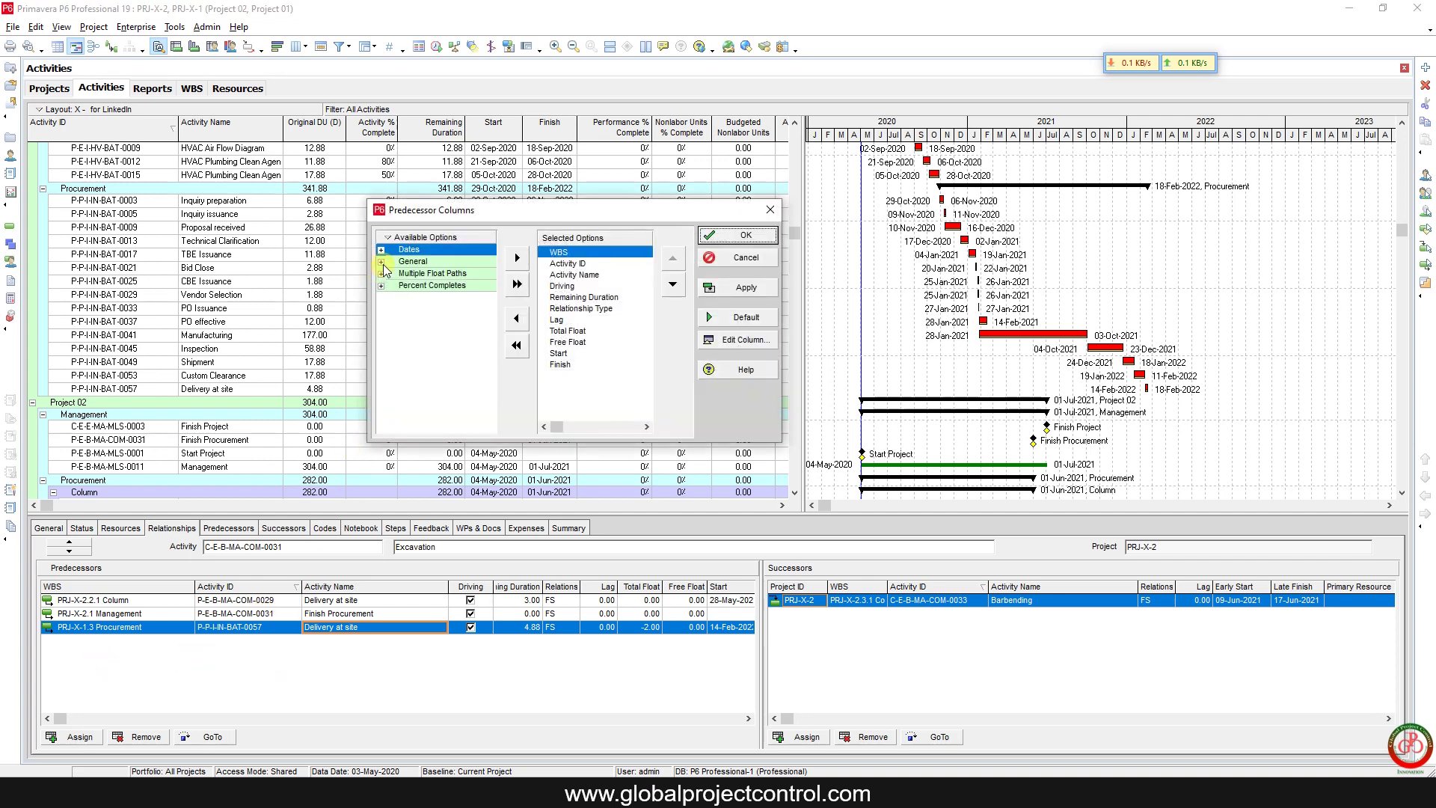
pyautogui.click(381, 262)
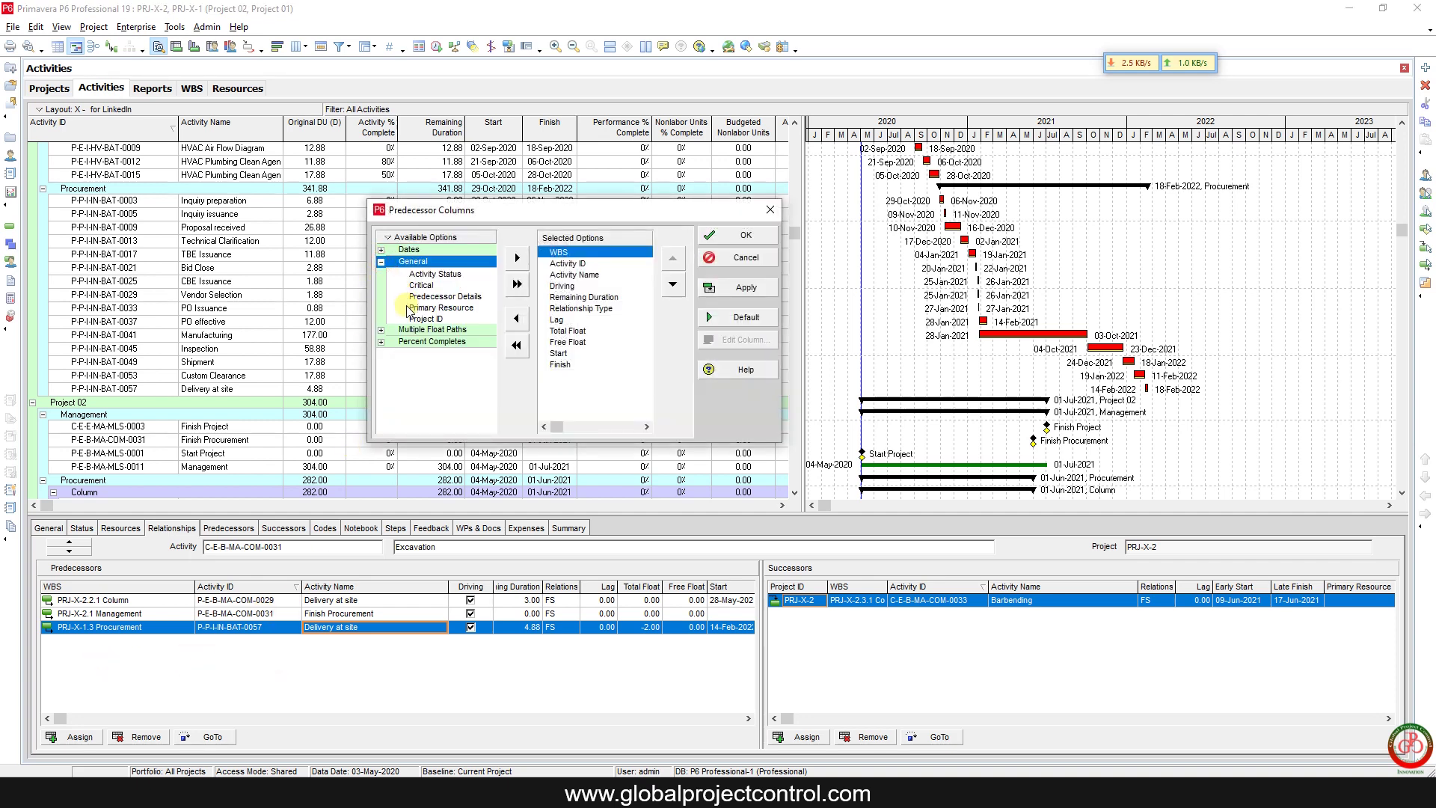
pyautogui.click(429, 320)
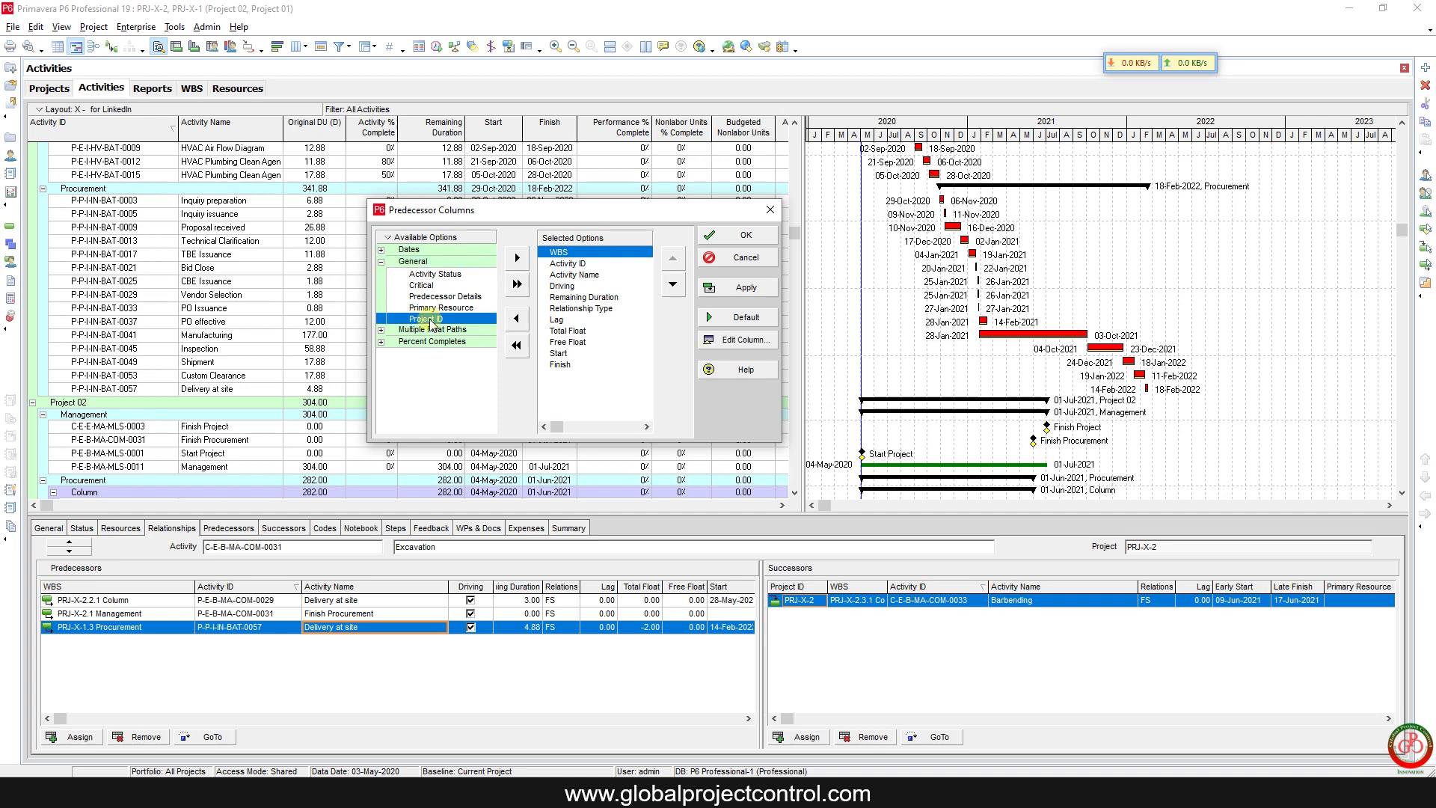
pyautogui.click(515, 260)
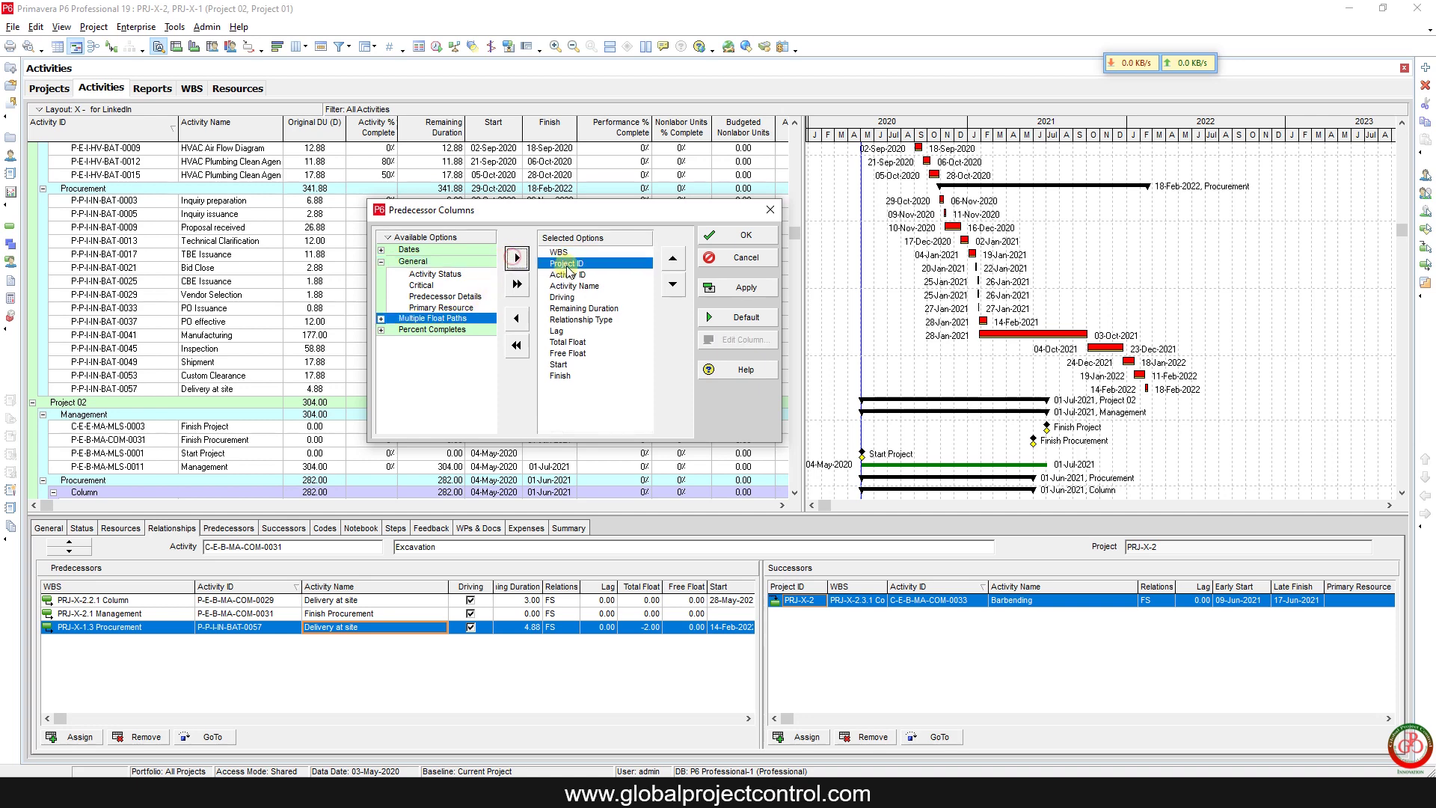
pyautogui.click(671, 258)
pyautogui.click(756, 287)
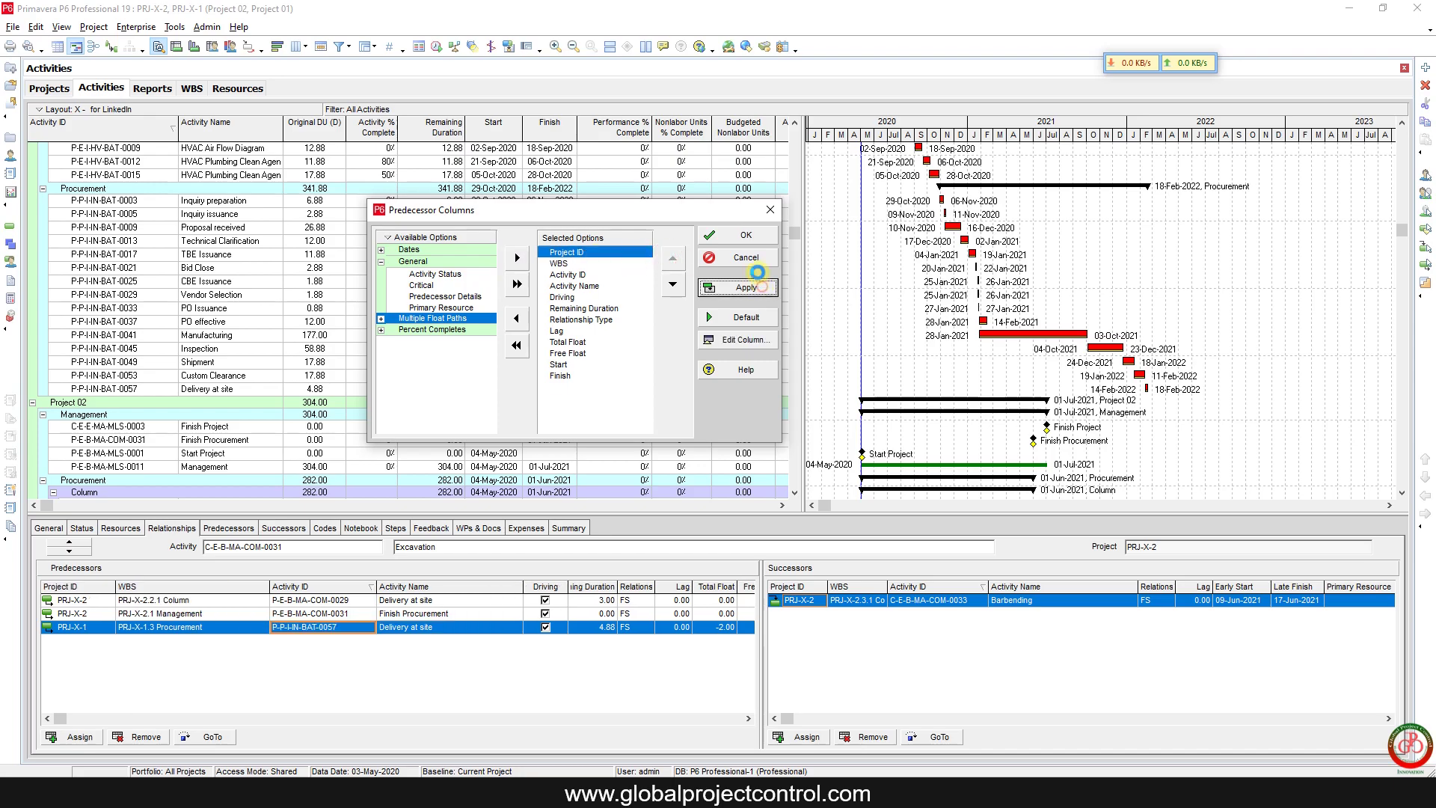
pyautogui.click(748, 235)
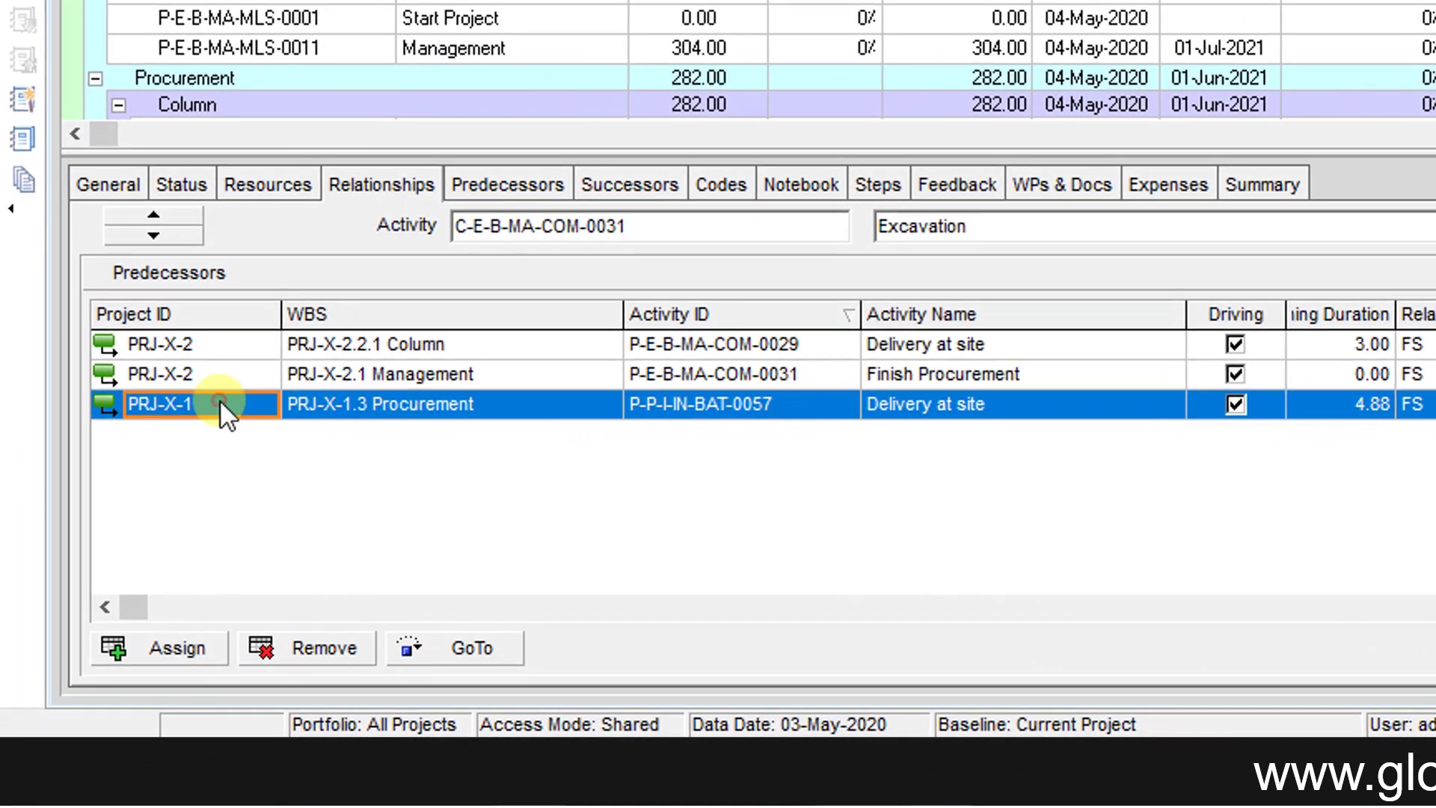
pyautogui.click(105, 589)
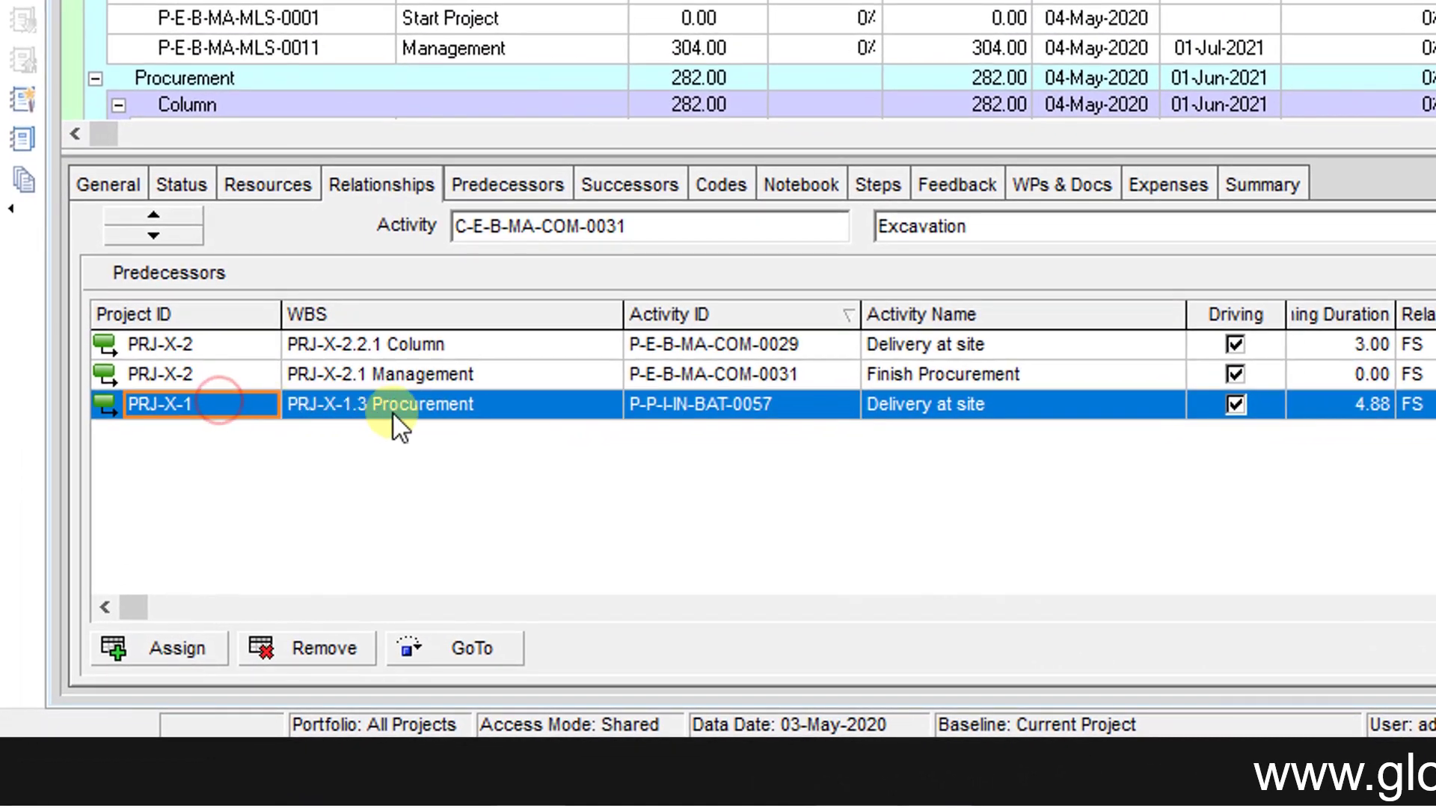
pyautogui.click(163, 379)
pyautogui.click(168, 346)
pyautogui.click(173, 373)
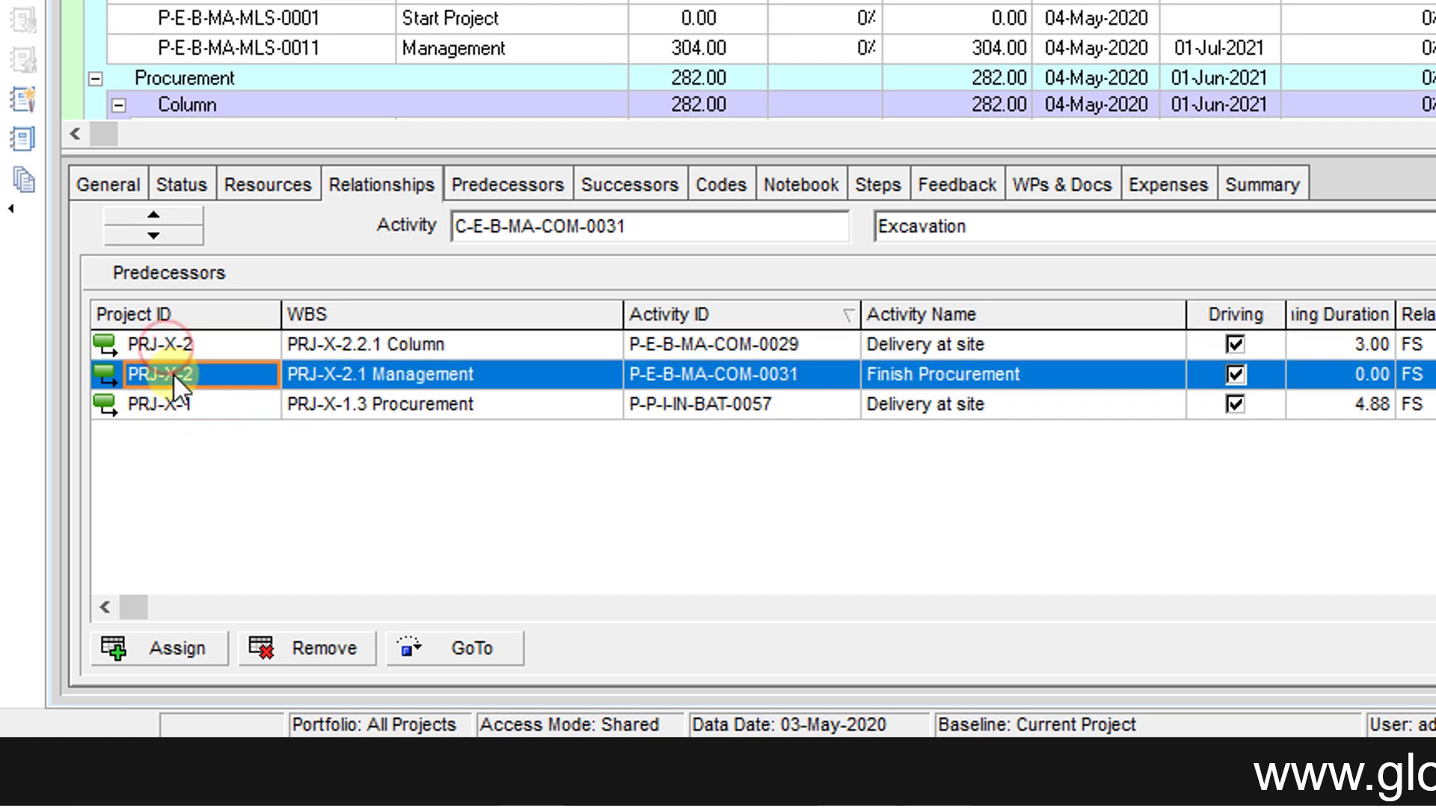
pyautogui.click(178, 344)
pyautogui.click(193, 374)
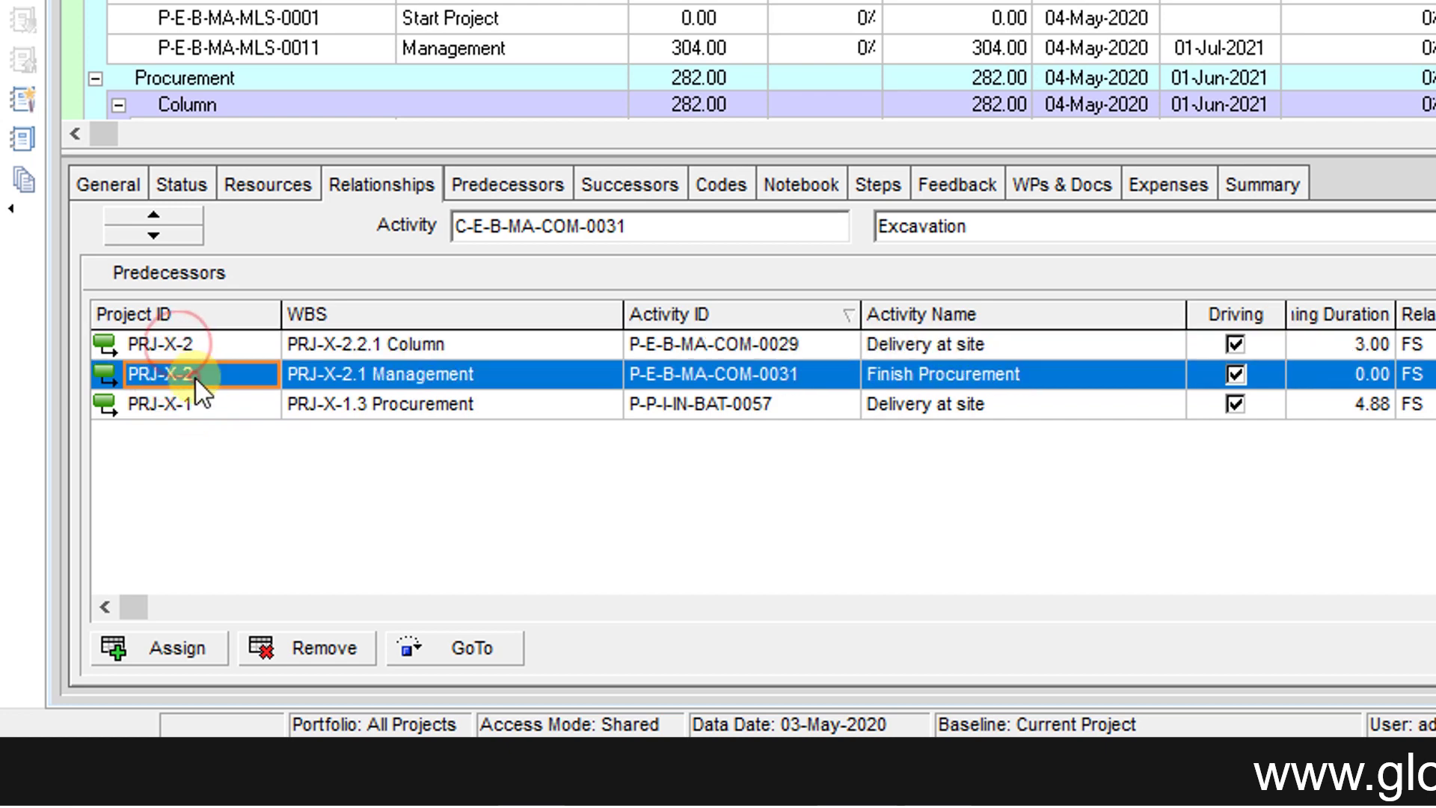
pyautogui.click(218, 410)
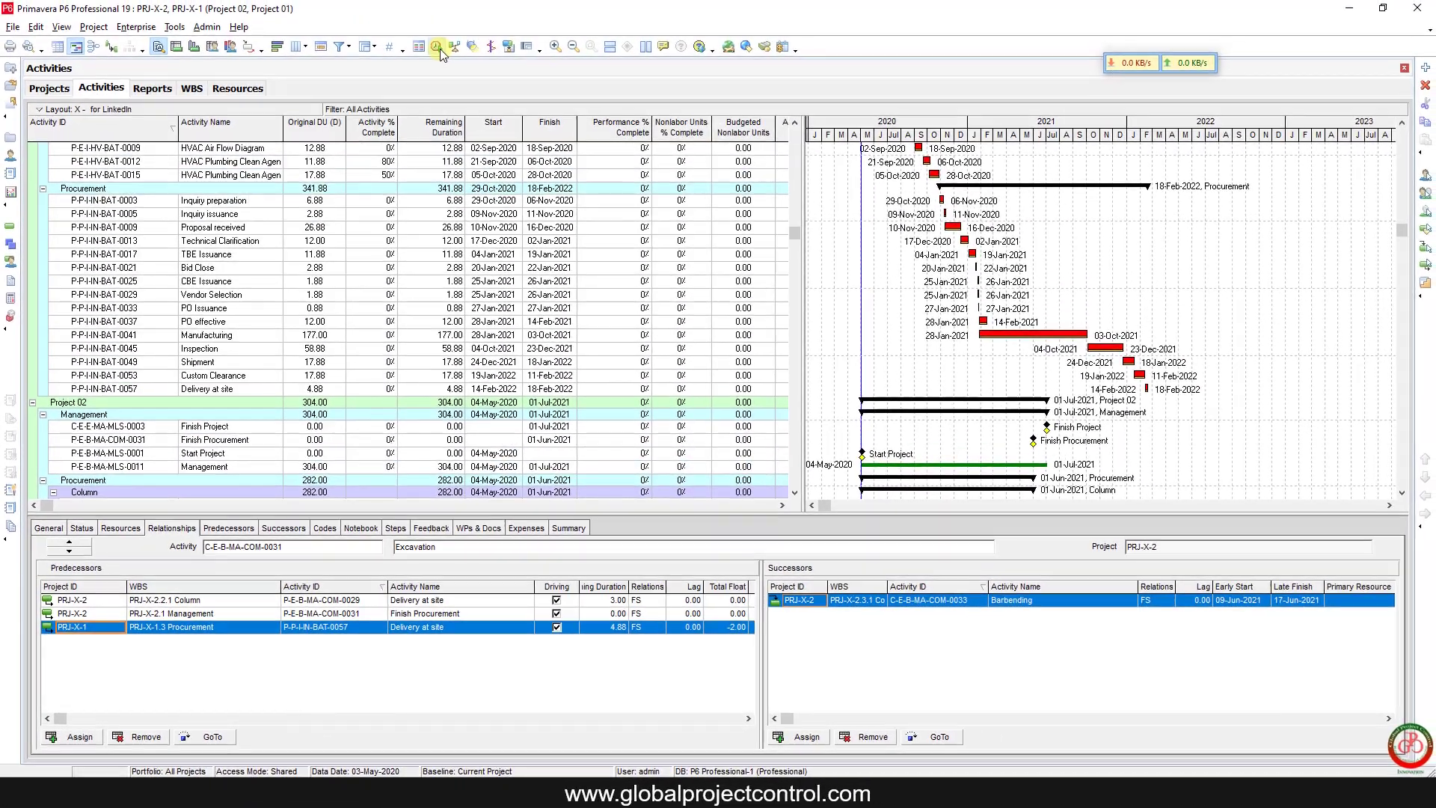
# Step: Reschedule both projects so Project 02's Management runs 04-May-2020 to 18-Mar-2022
pyautogui.click(436, 46)
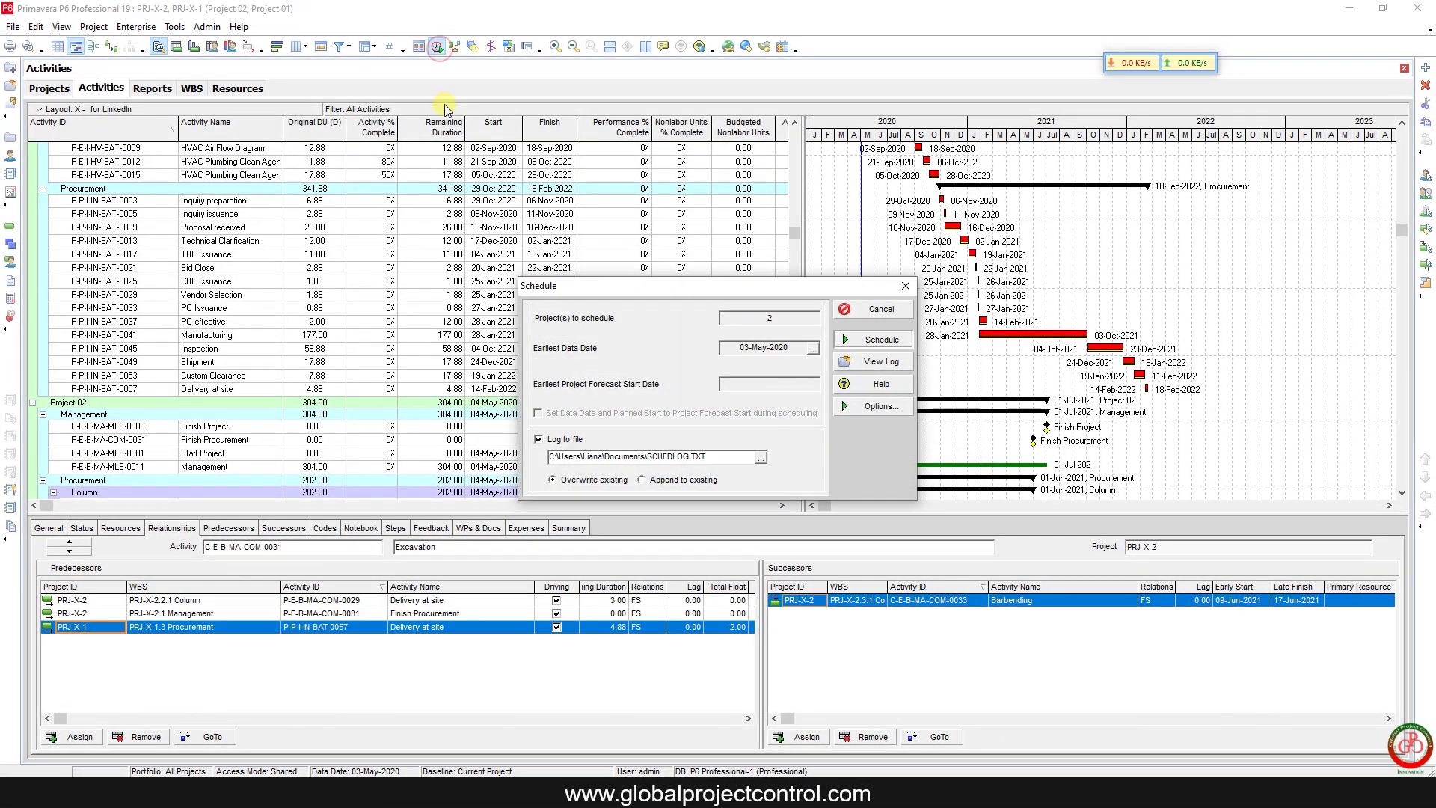
pyautogui.click(873, 338)
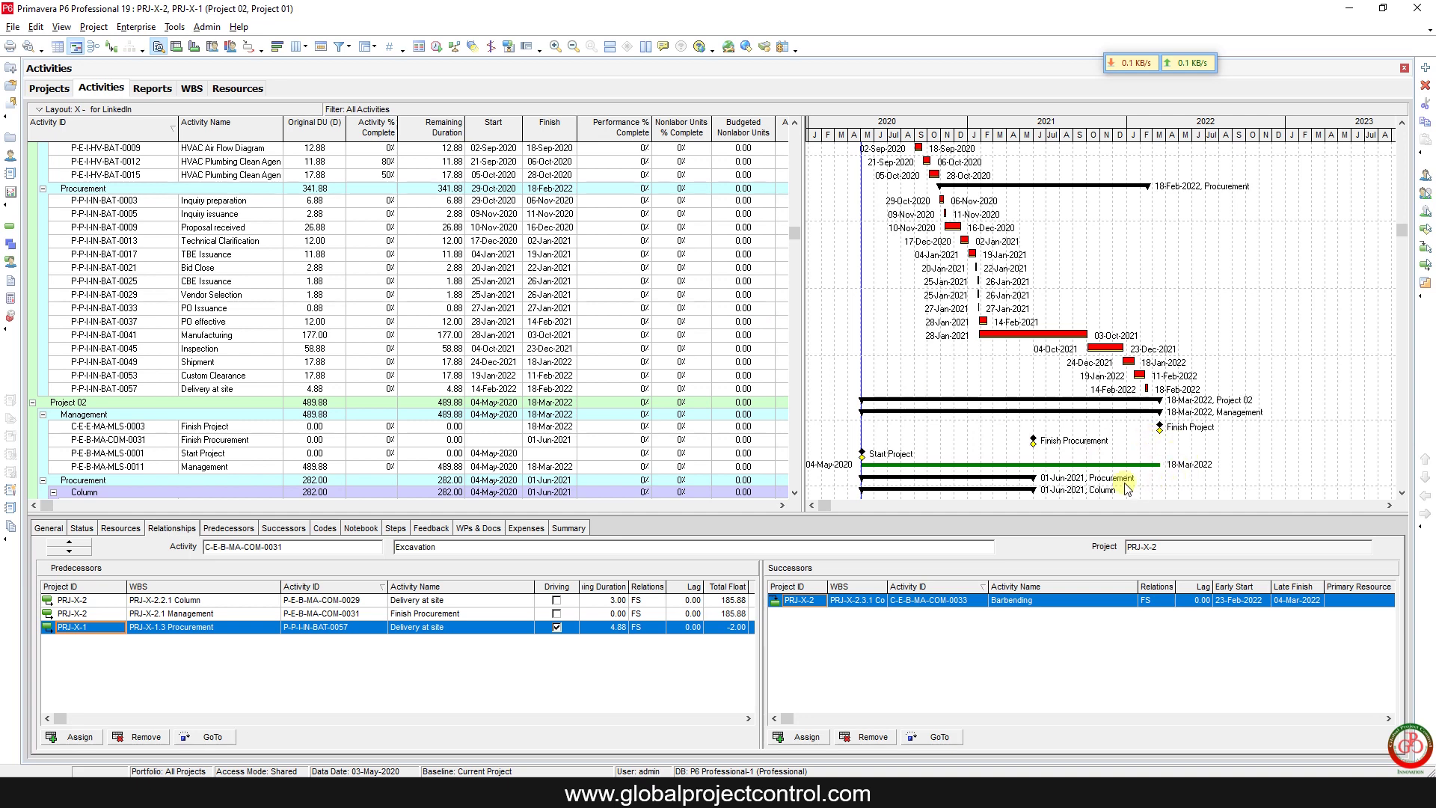
pyautogui.click(1182, 466)
pyautogui.scroll(-5, 1182, 468)
pyautogui.scroll(-3, 1182, 471)
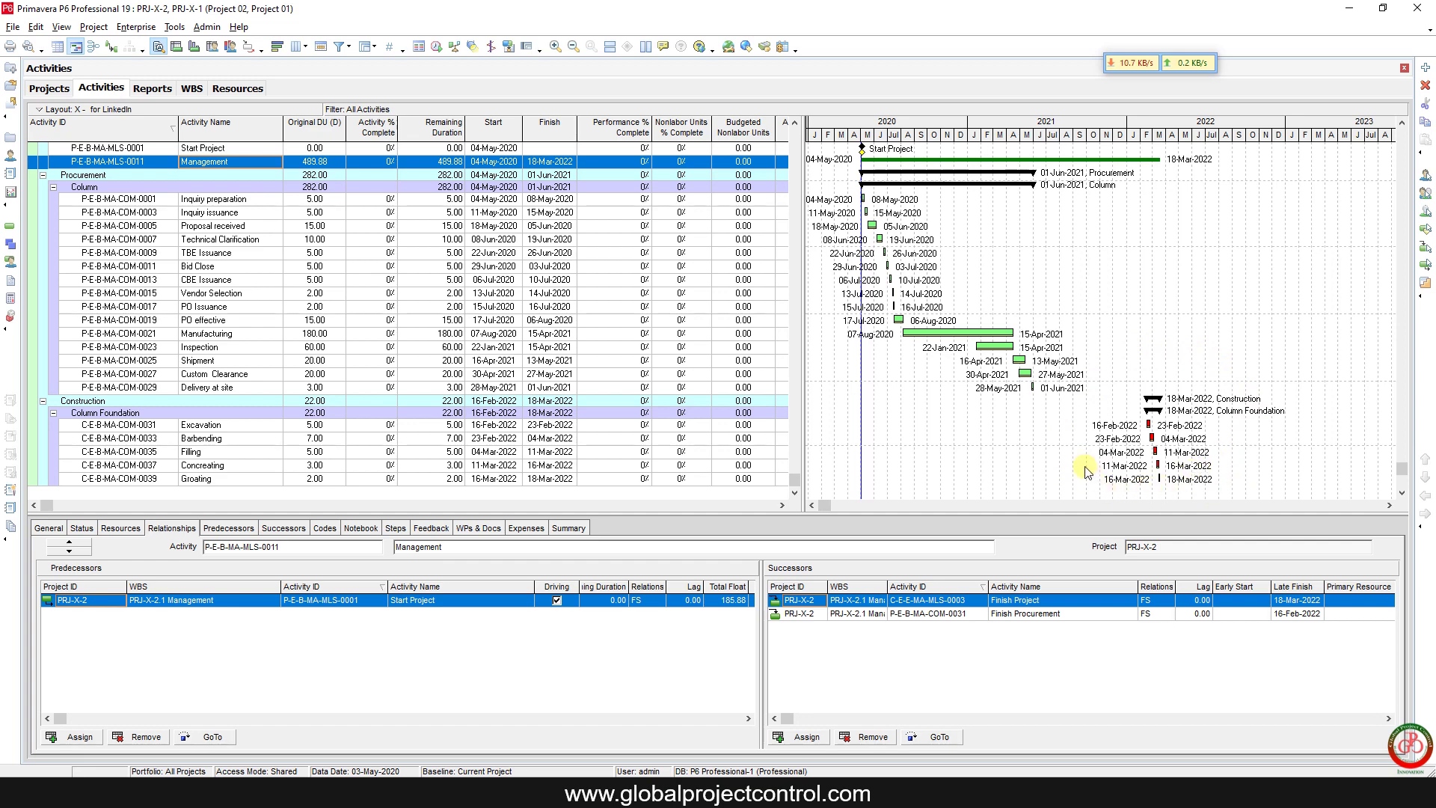
# Step: Delete Excavation's PRJ-X-1 Delivery at site link and reschedule, finishing Project 02 on 01-Jul-2021
pyautogui.click(202, 425)
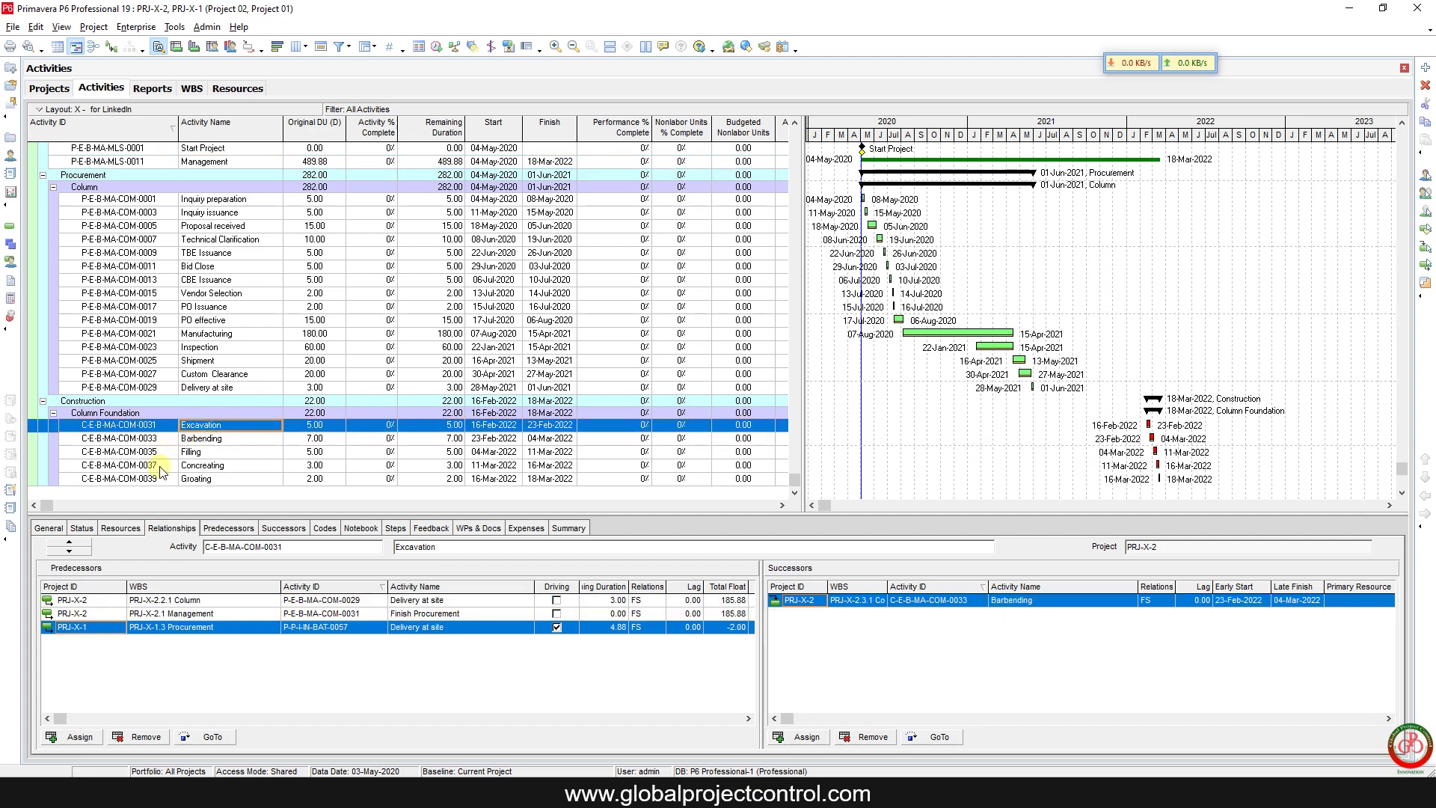
pyautogui.click(117, 738)
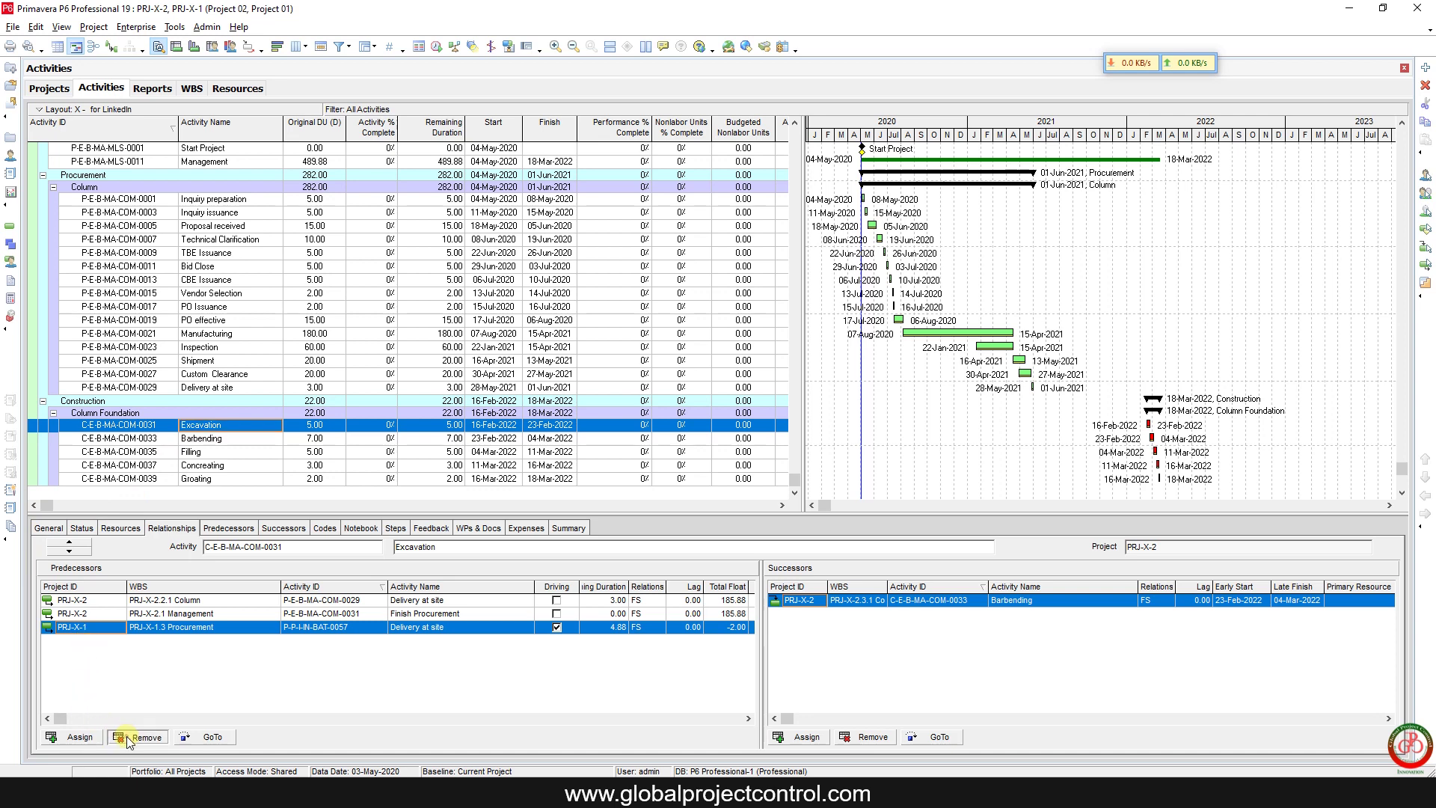
pyautogui.press('Return')
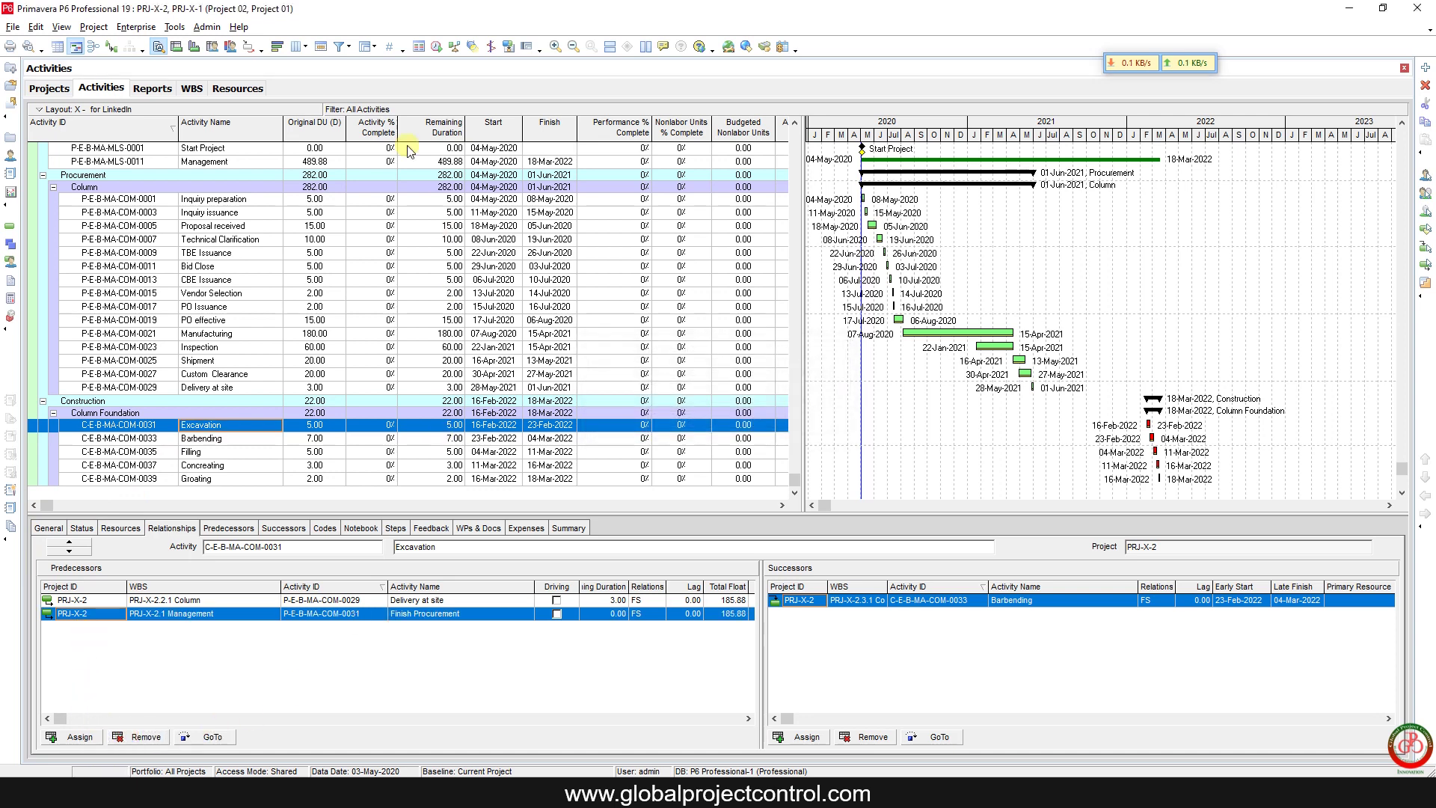
pyautogui.click(436, 47)
pyautogui.press('Return')
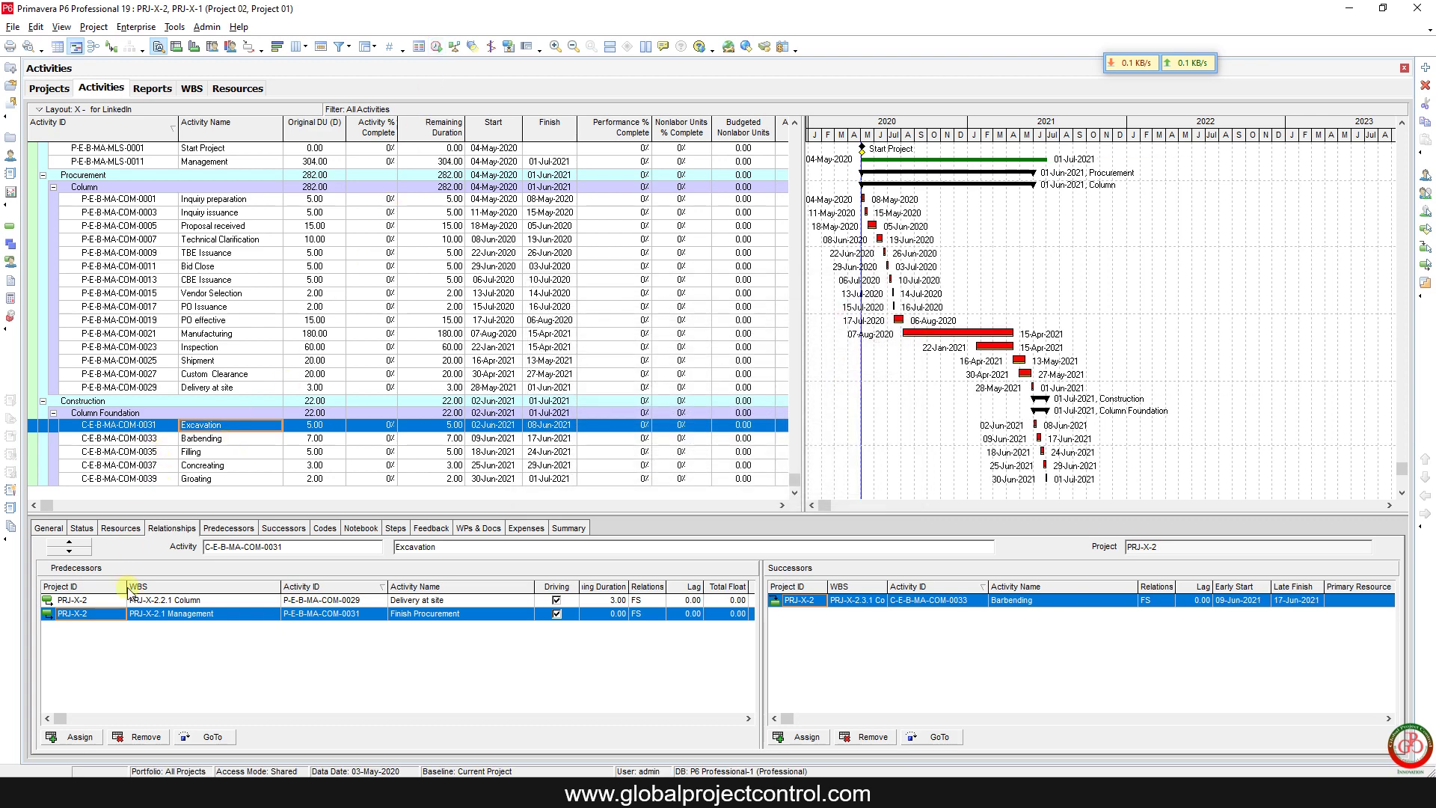
# Step: Reassign Project 01's Delivery at site (P-P-I-IN-BAT-0057) as Excavation's FS predecessor
pyautogui.click(78, 738)
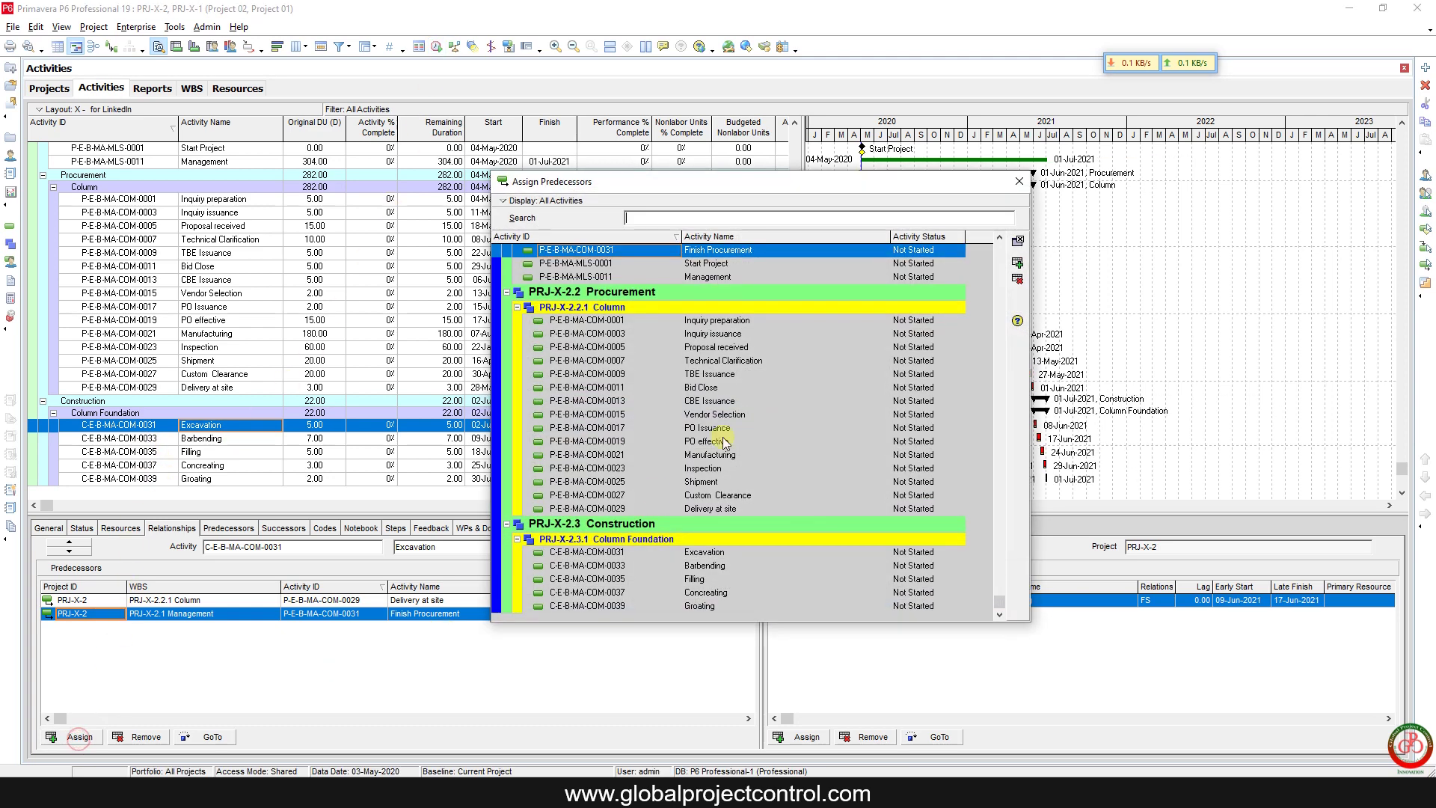
pyautogui.click(682, 510)
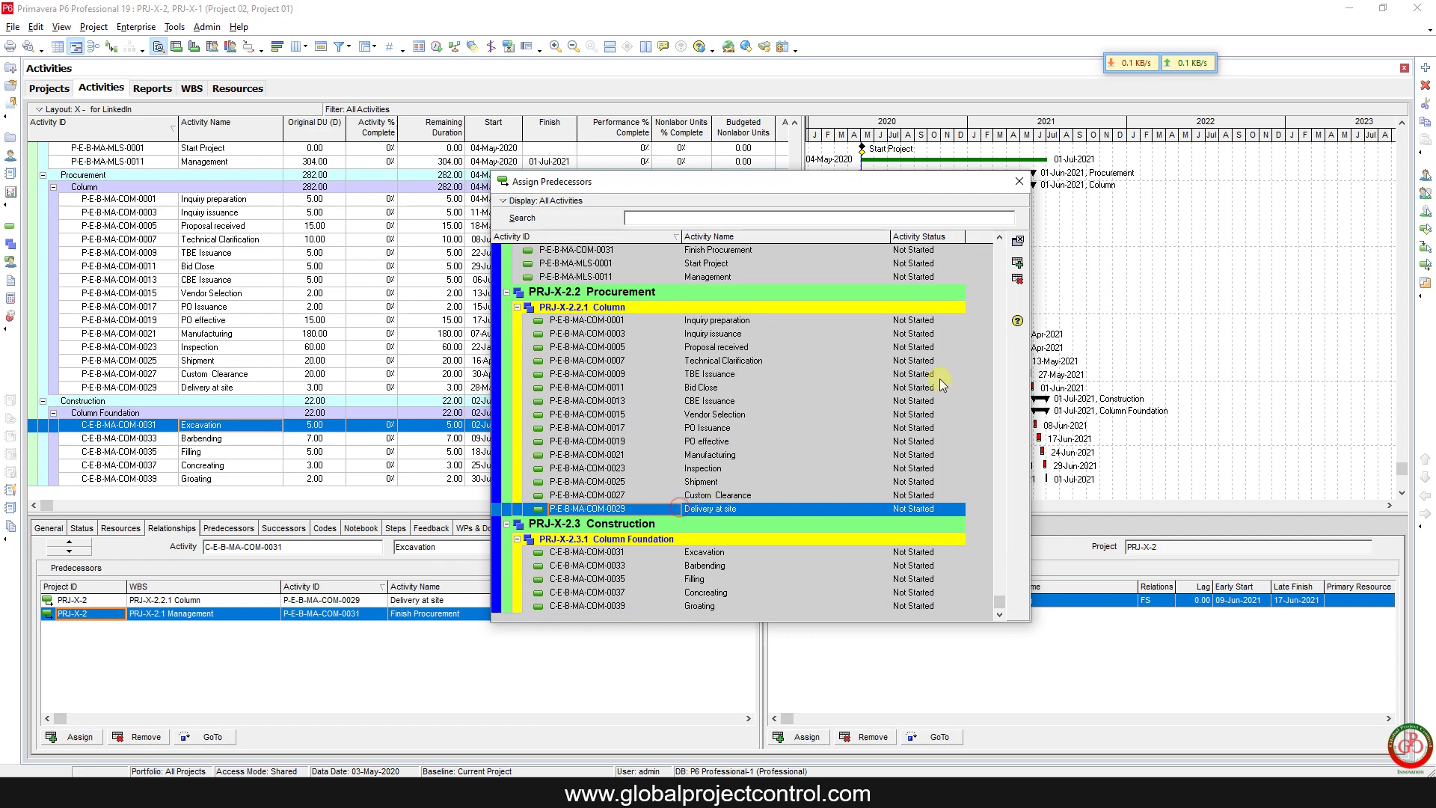
pyautogui.scroll(3, 850, 365)
pyautogui.scroll(9, 850, 365)
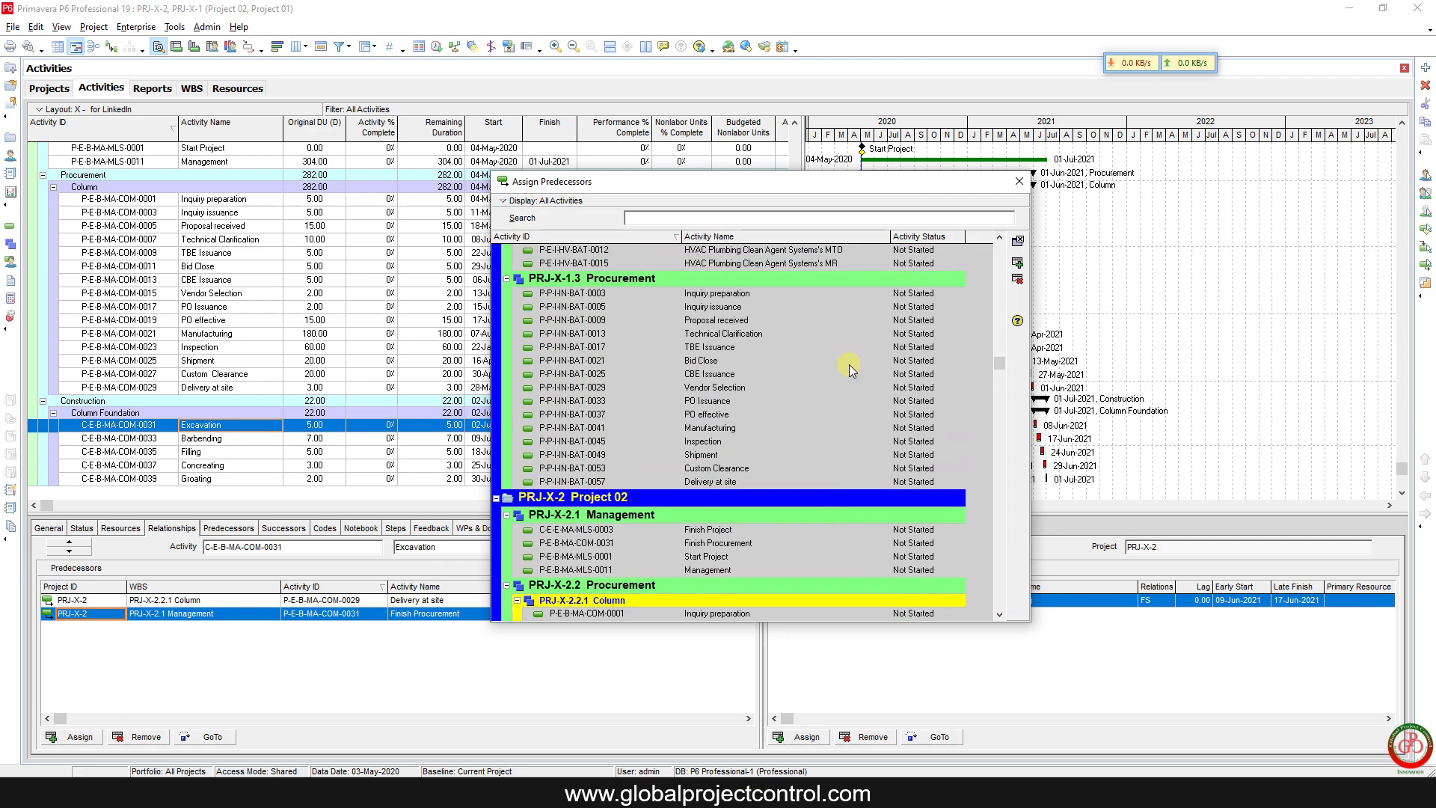
pyautogui.click(707, 554)
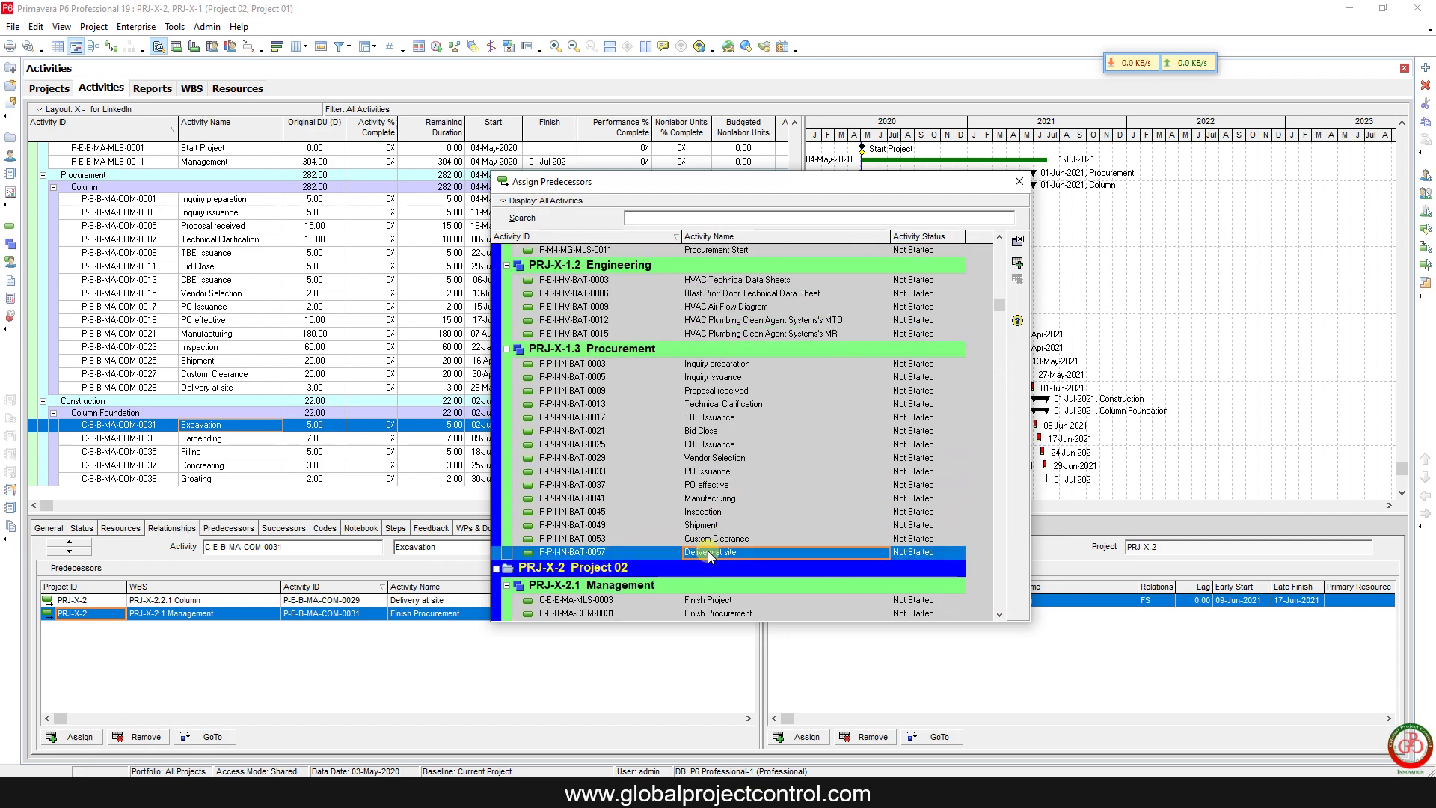
pyautogui.click(1017, 262)
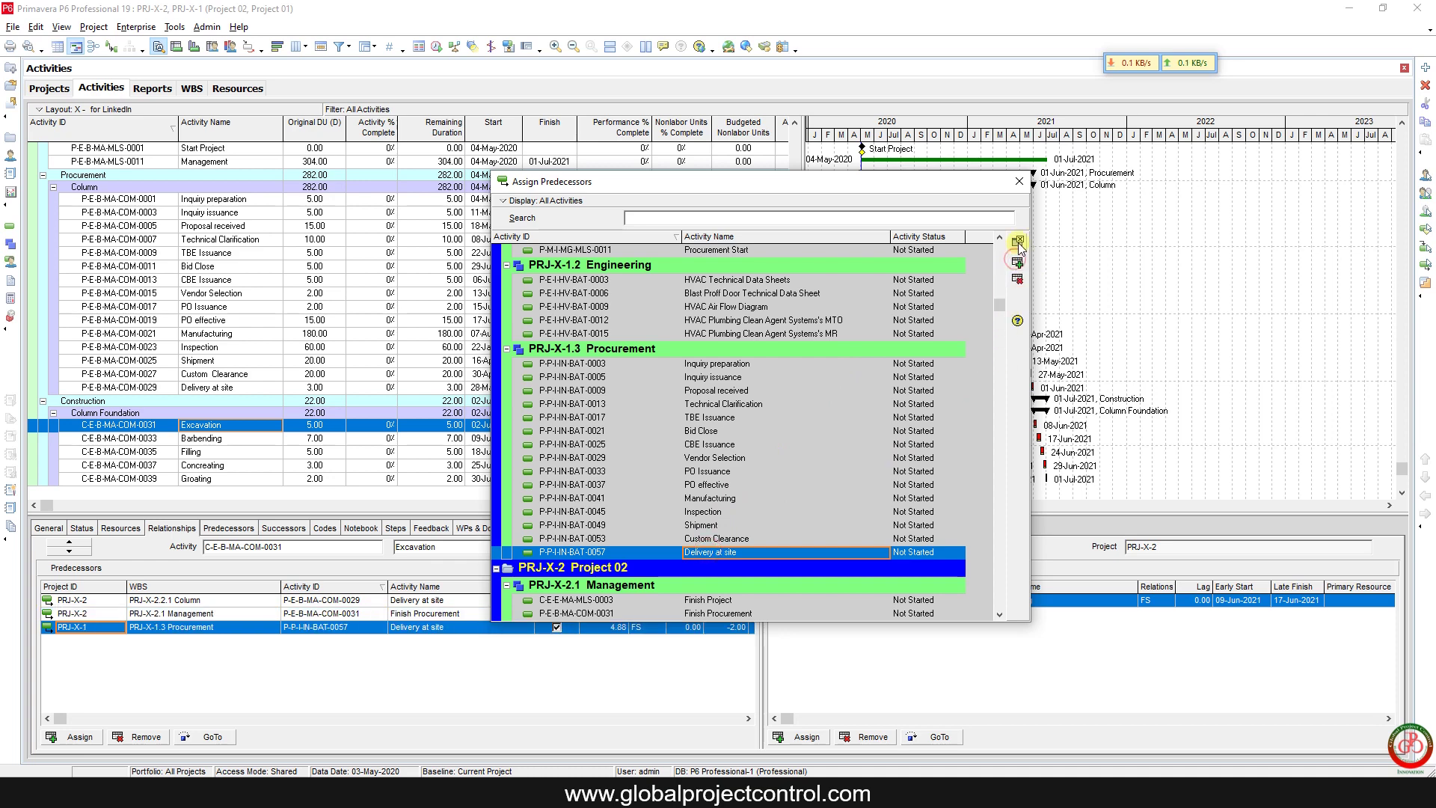
pyautogui.click(1017, 240)
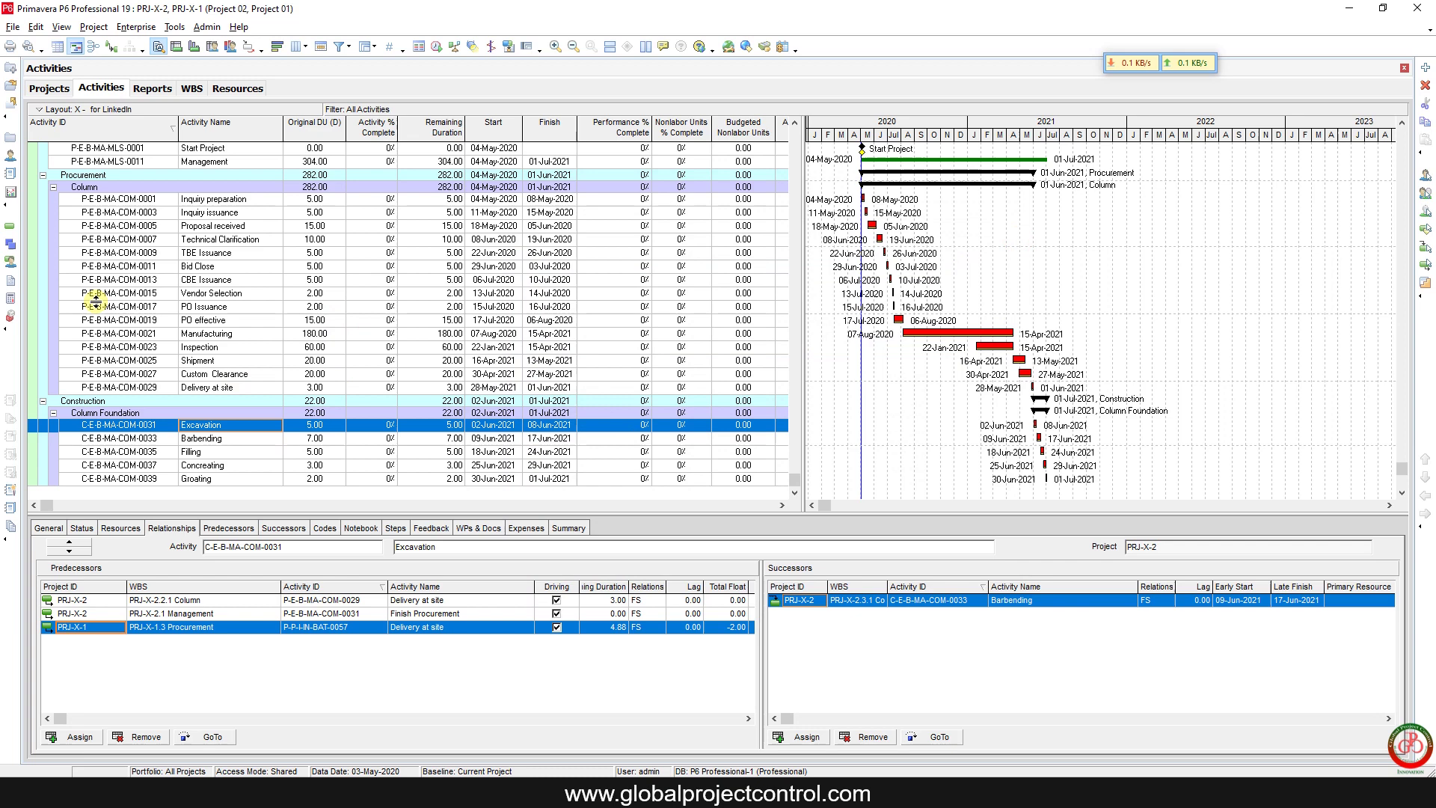
# Step: Close all open projects and select Project 02 in the Interlink Two Projects list
pyautogui.click(11, 103)
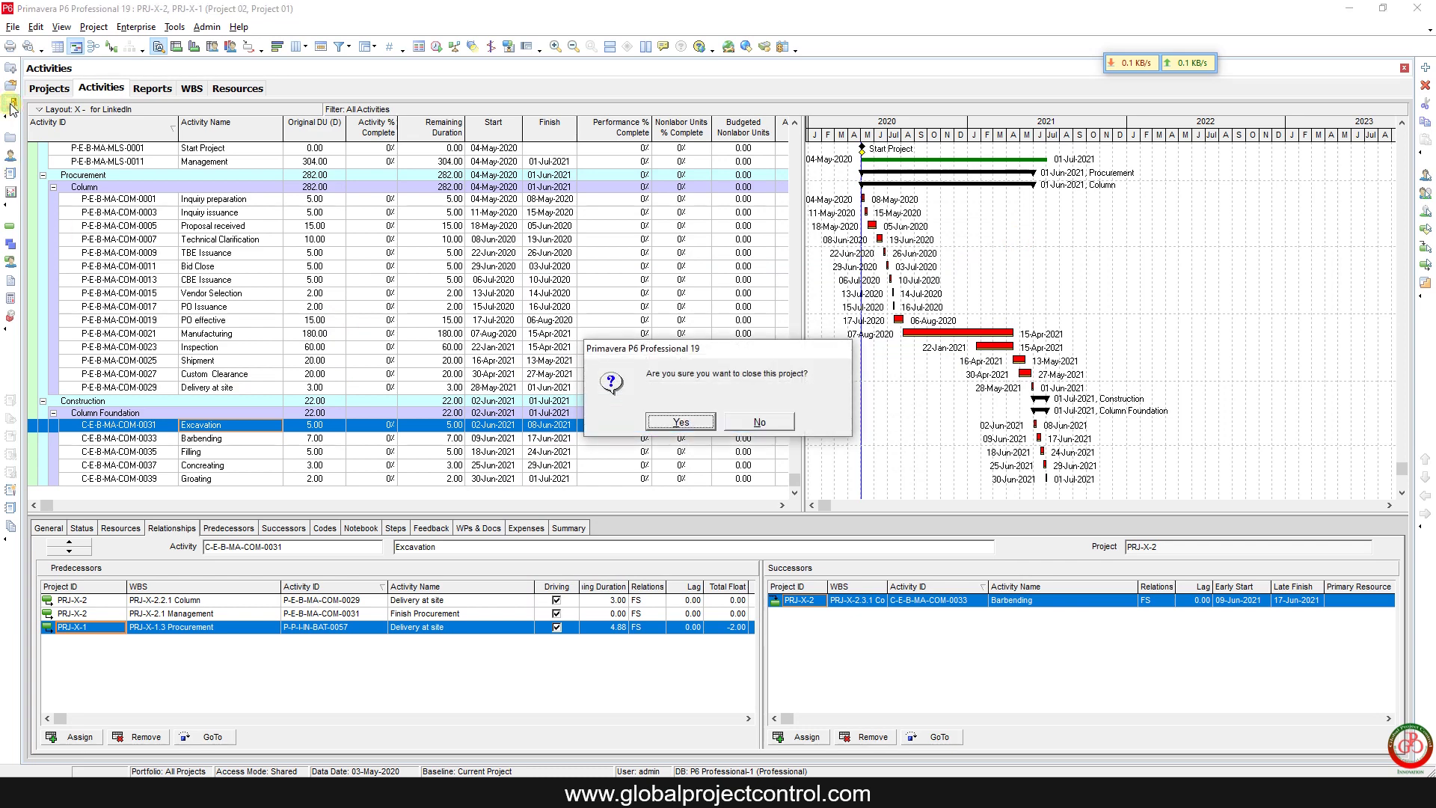
pyautogui.press('Return')
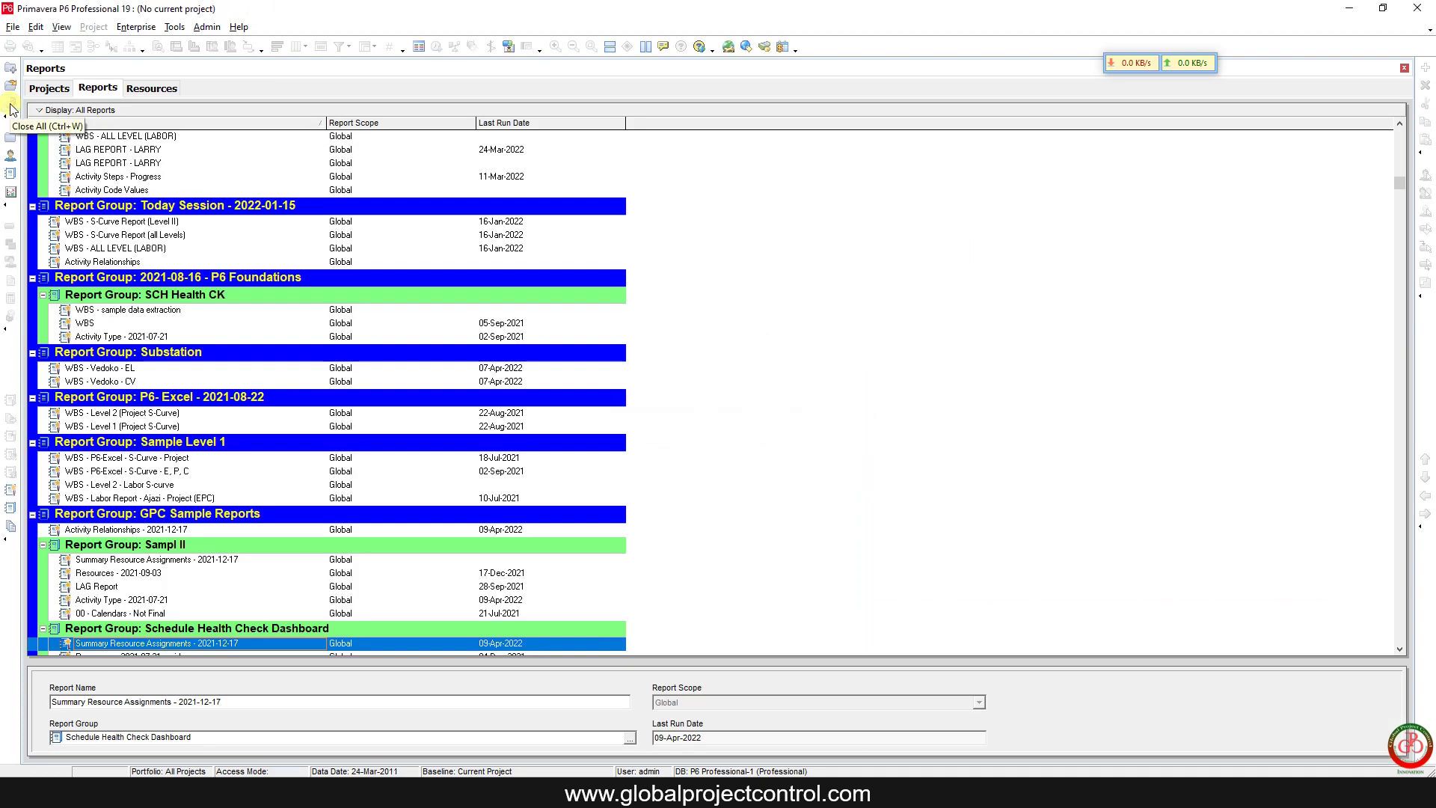
pyautogui.click(10, 106)
pyautogui.click(147, 180)
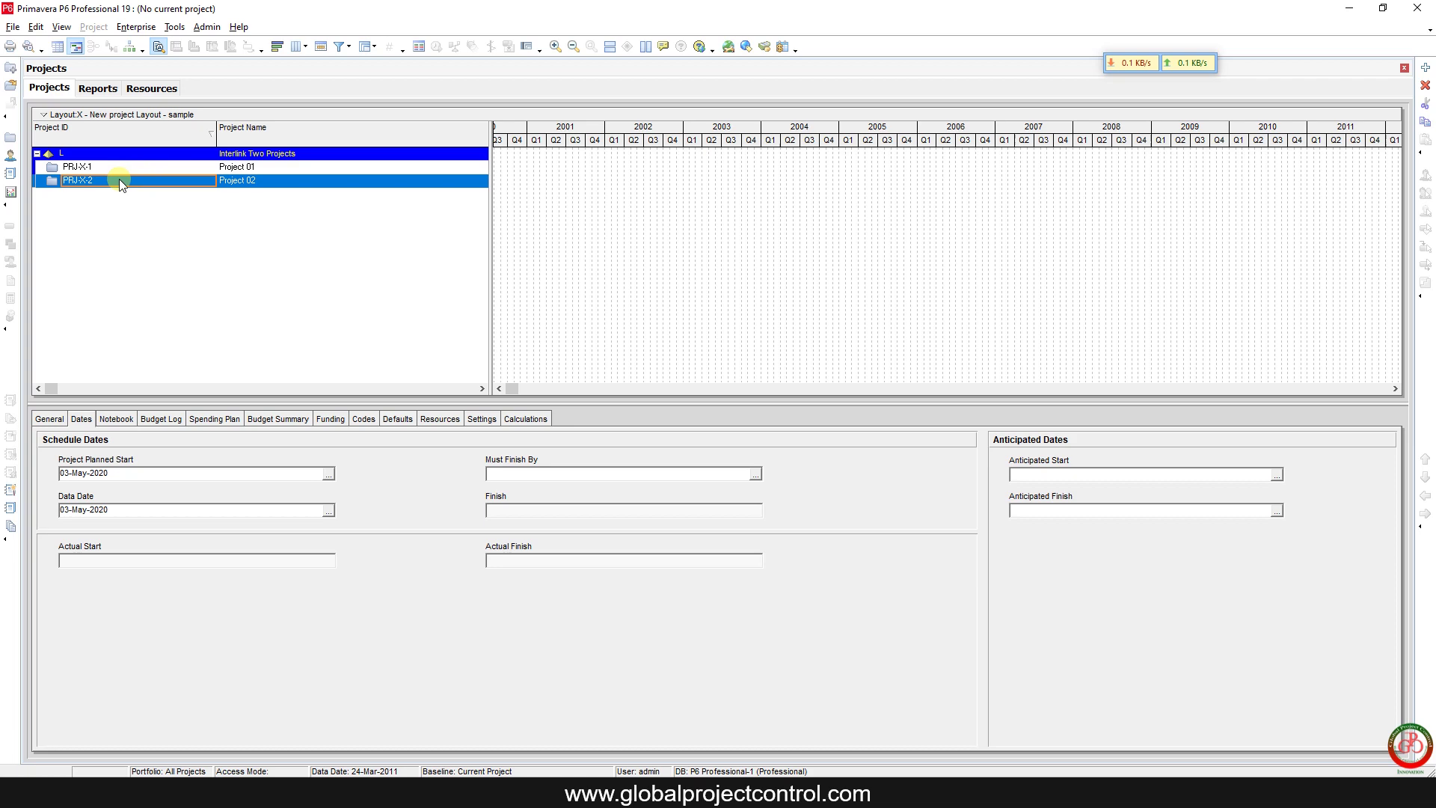
# Step: Open PRJ-X-2 by itself and display its activities, finishing 01-Jul-2021
pyautogui.rightClick(119, 178)
pyautogui.click(132, 186)
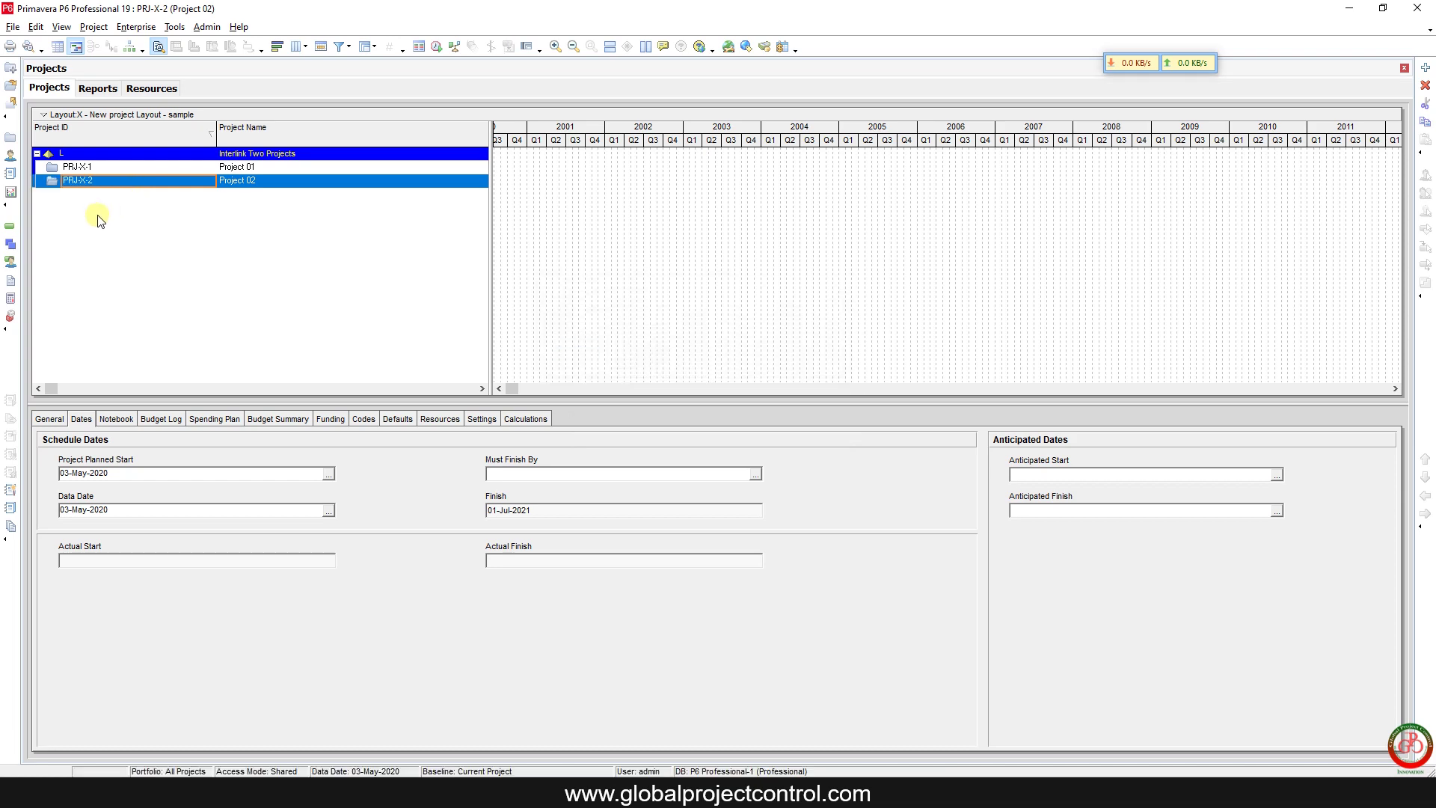
pyautogui.click(10, 227)
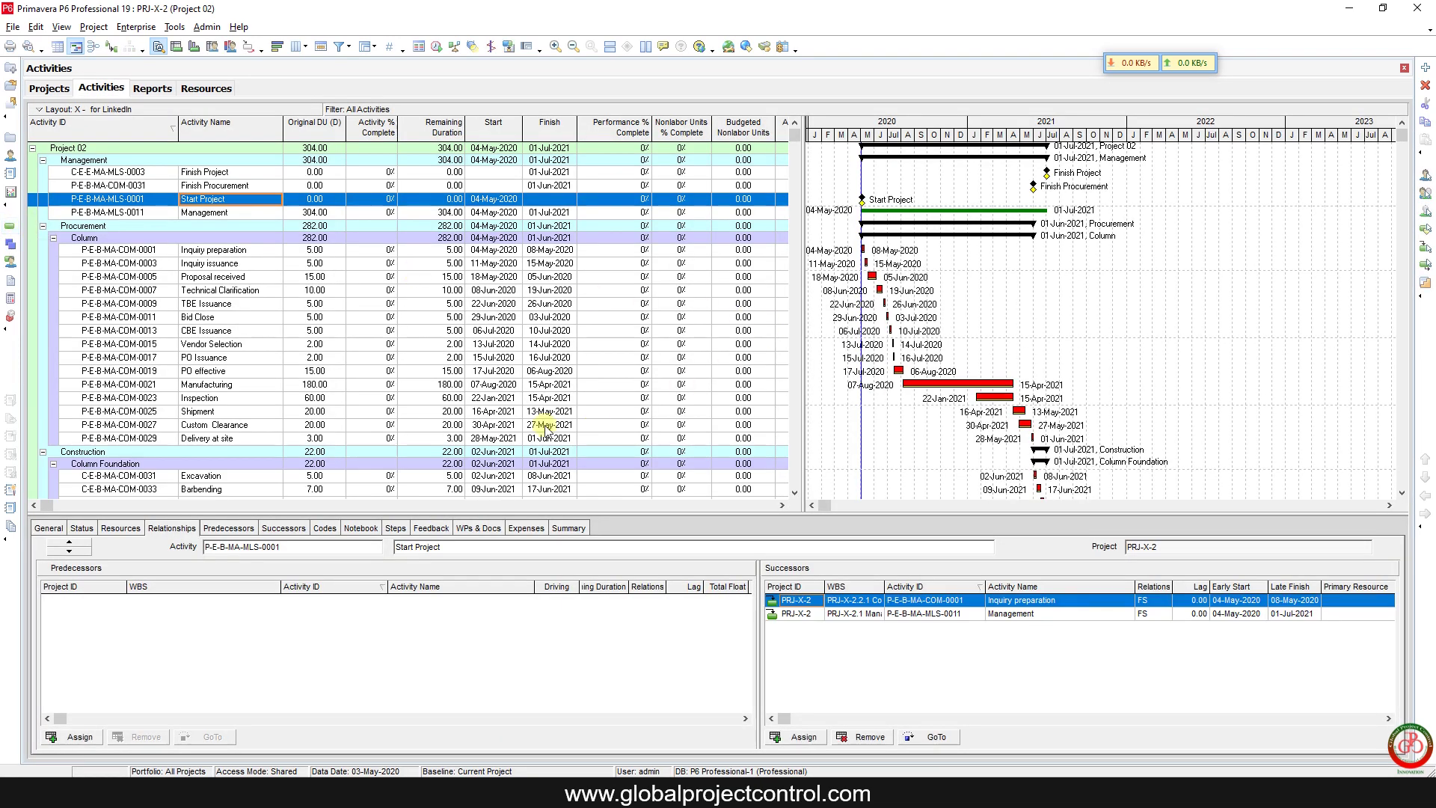
# Step: Check Excavation's PRJ-X-1 predecessor, then reschedule Project 02 alone to finish 22-Mar-2022
pyautogui.click(243, 473)
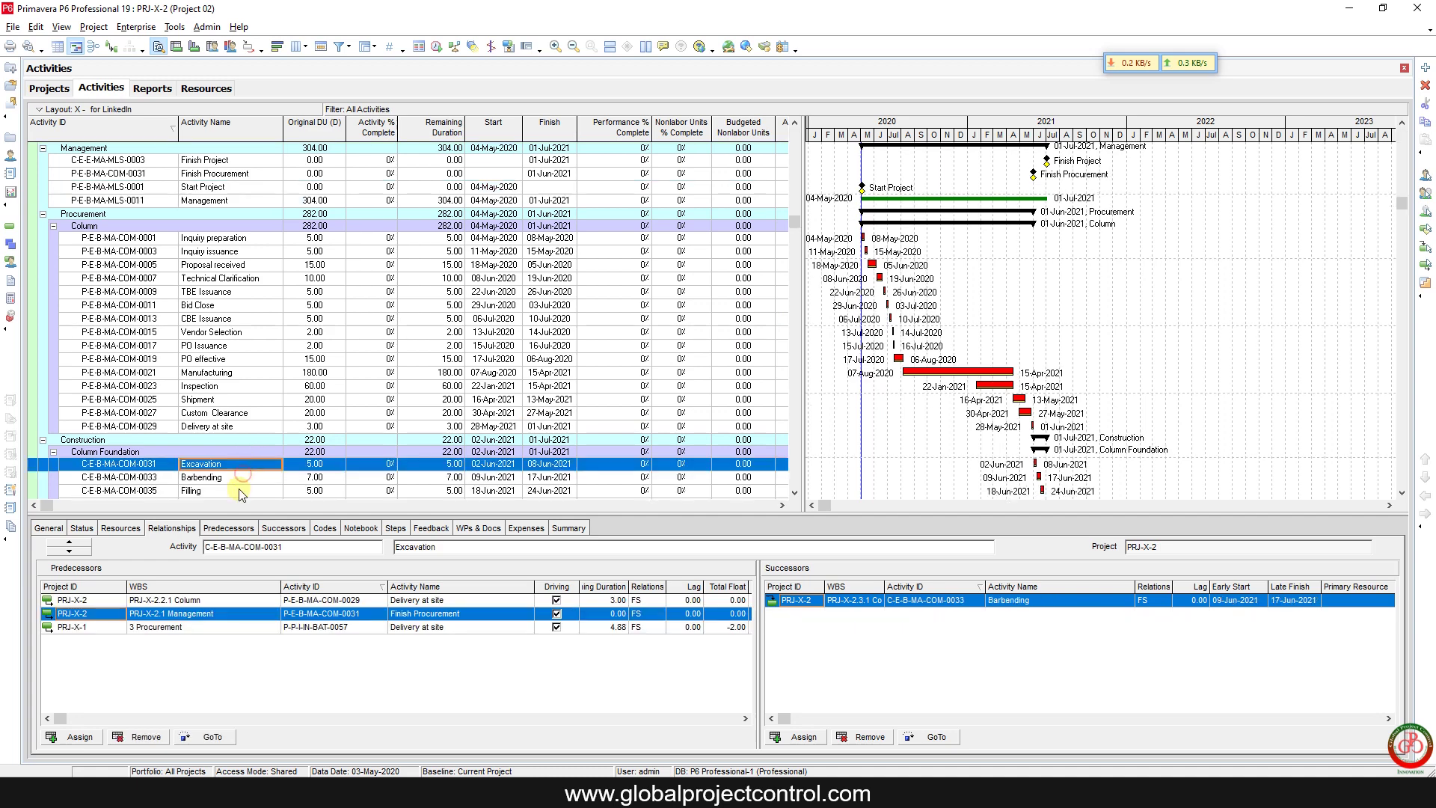
pyautogui.click(182, 627)
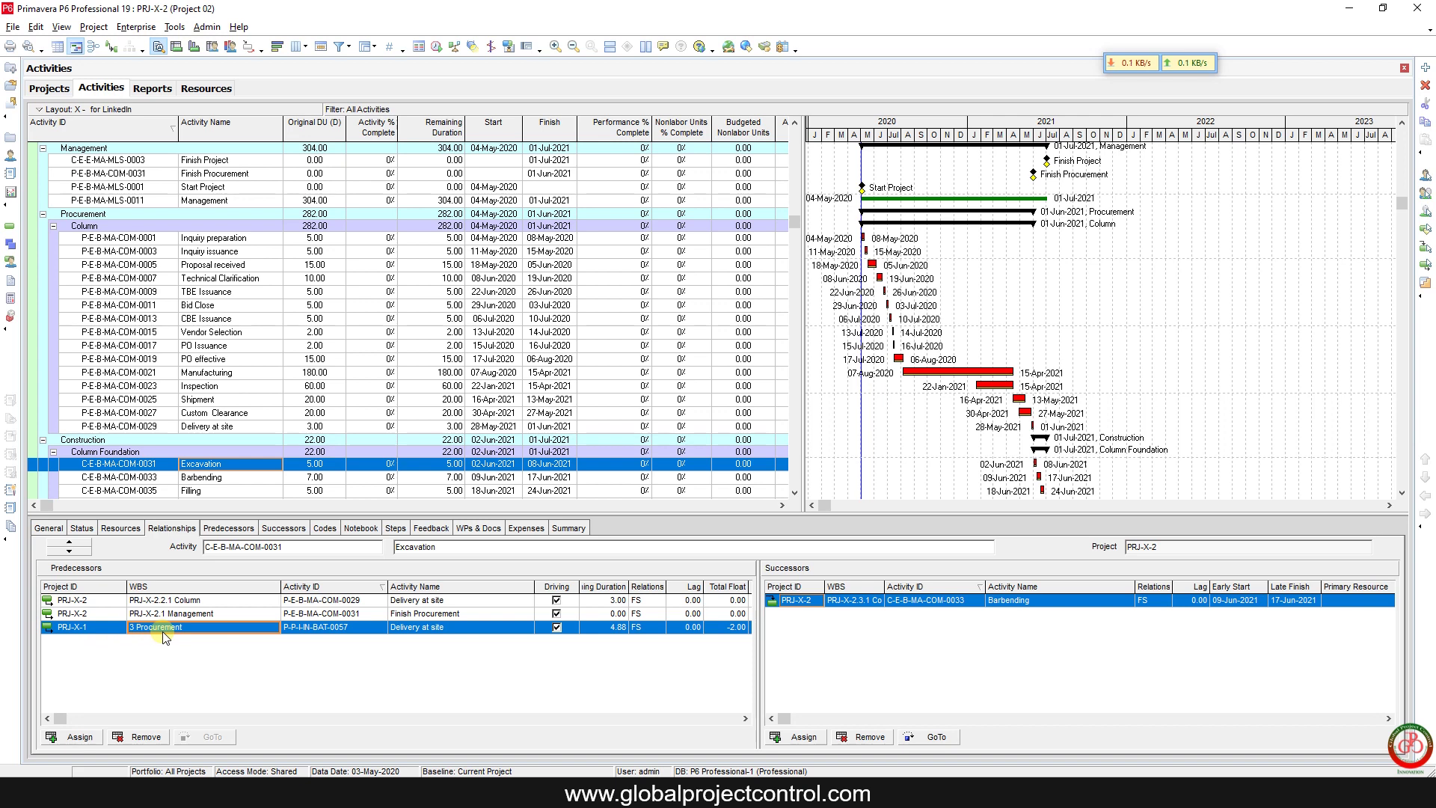
pyautogui.click(437, 47)
pyautogui.click(854, 337)
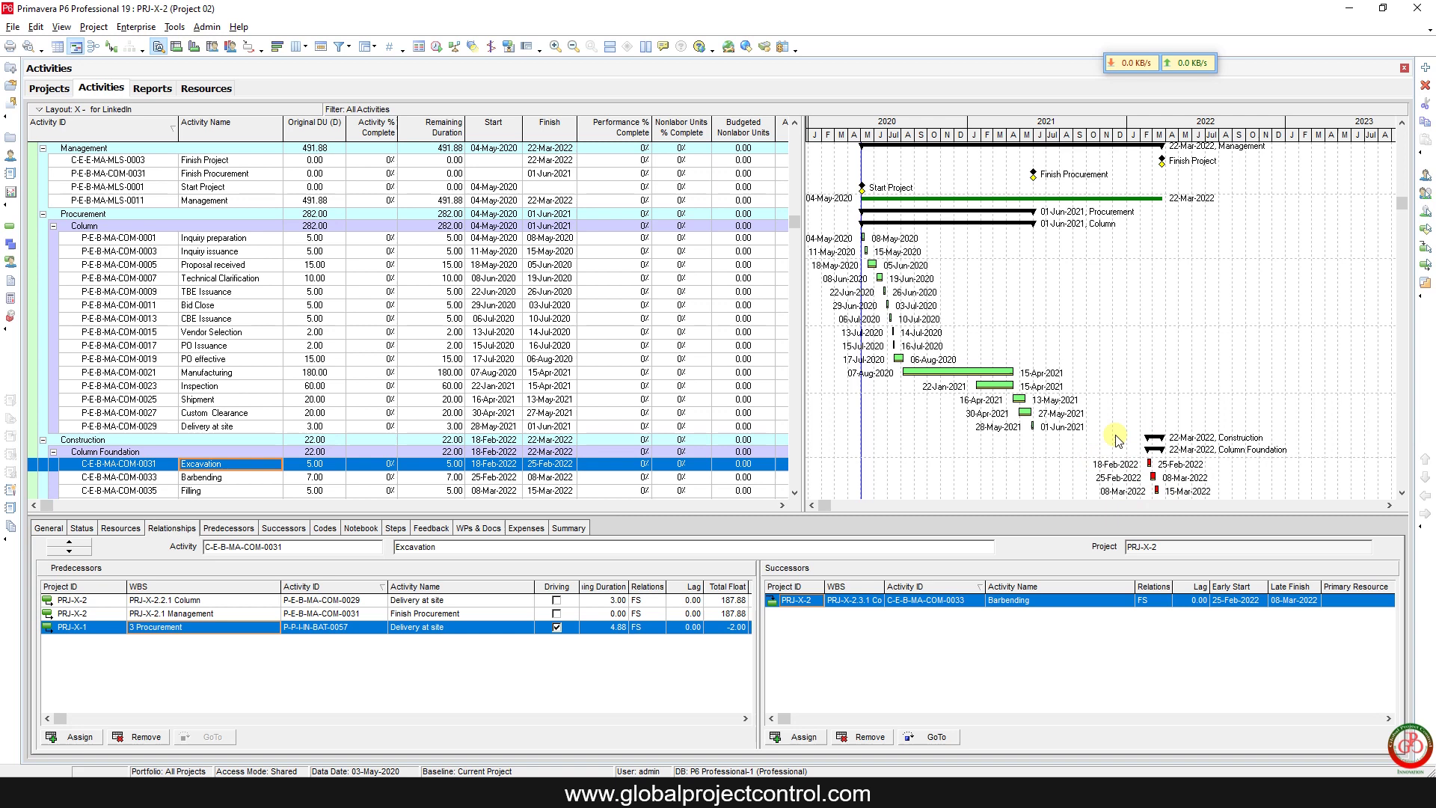
pyautogui.click(417, 628)
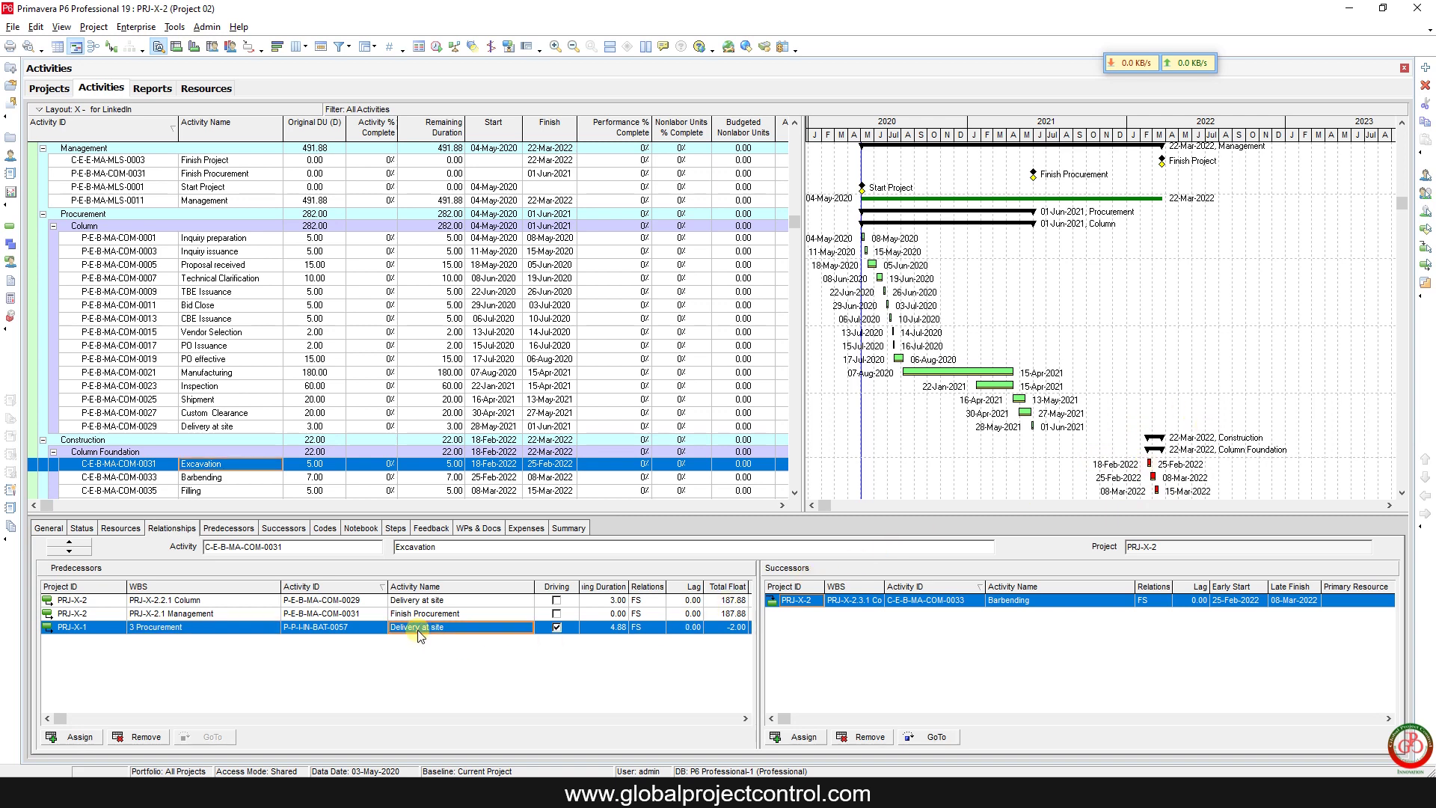